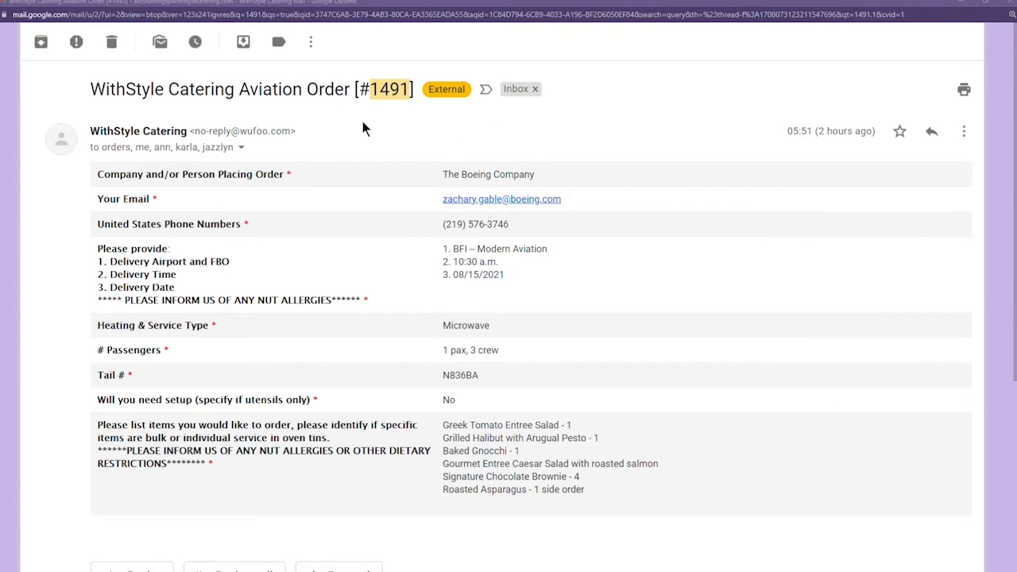
- Open the customer Boeing TAIL N836BA from the customer list and start a new sales receipt for it
left_click_drag(374, 97, 422, 95)
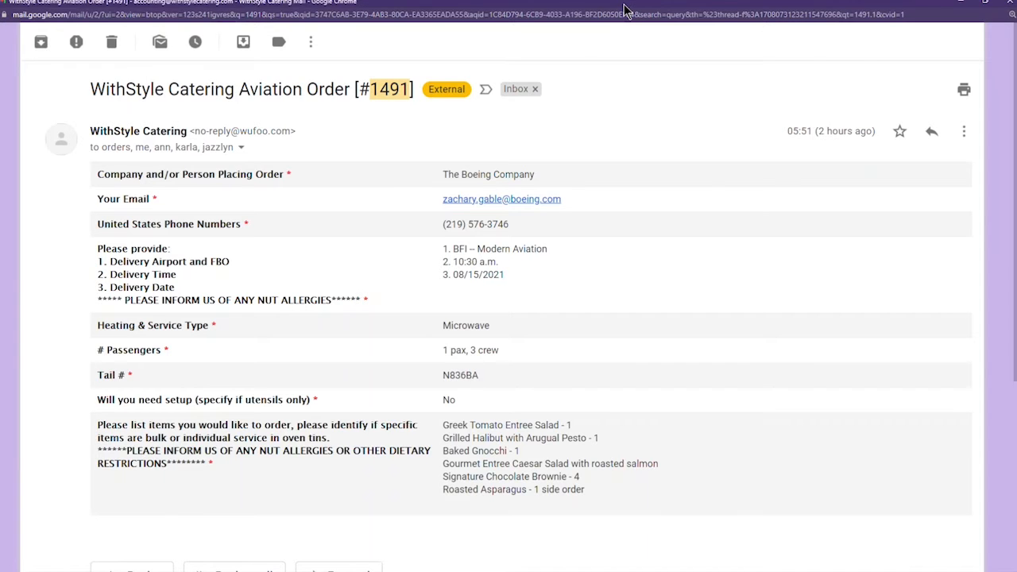
left_click_drag(624, 11, 1016, 48)
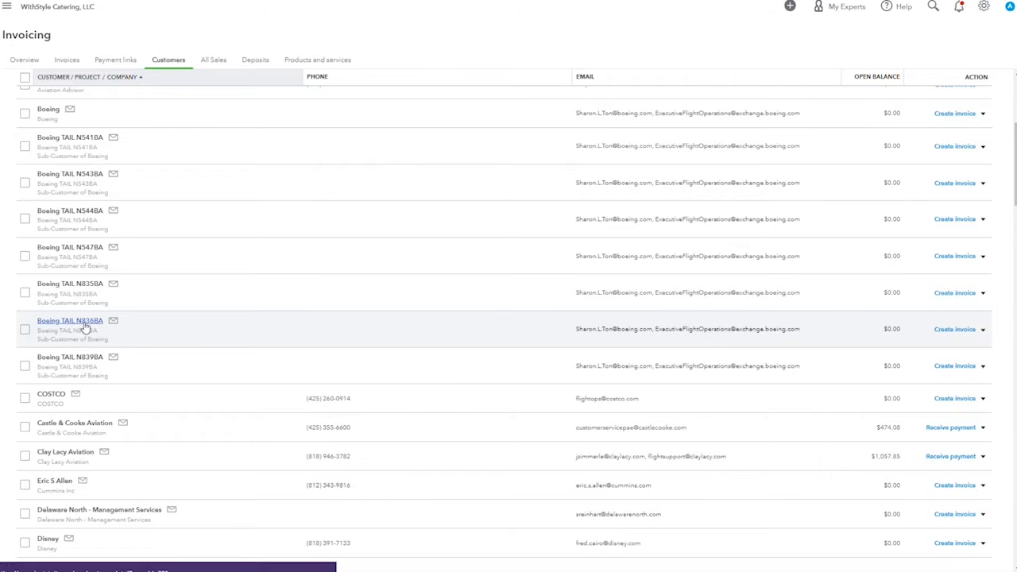
left_click(86, 322)
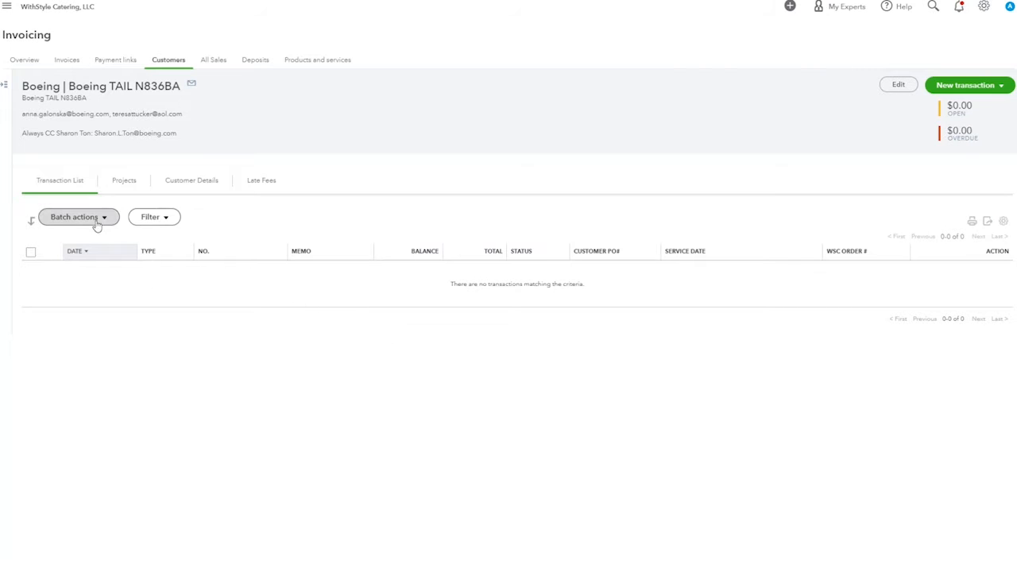
left_click(975, 93)
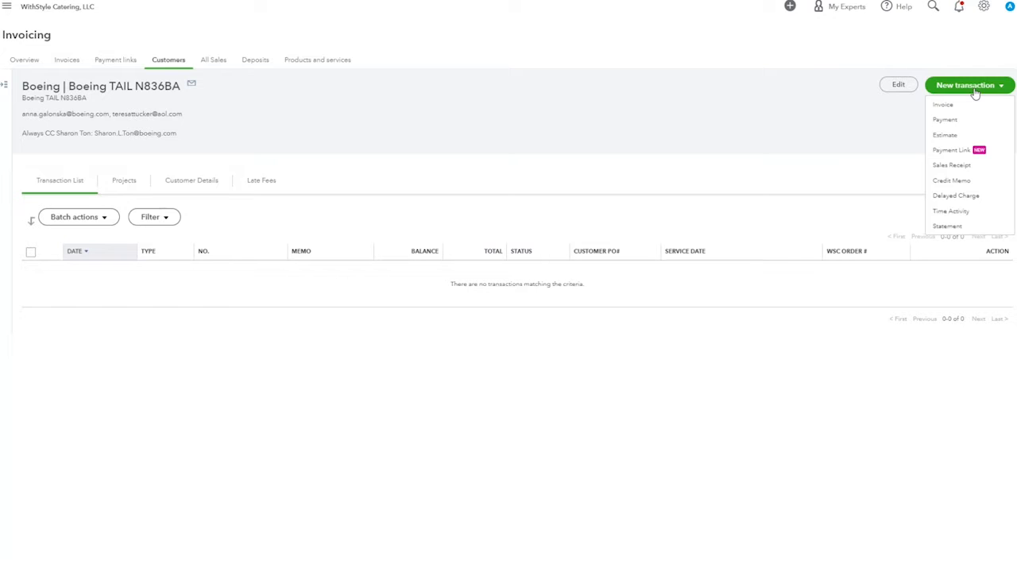
left_click(965, 167)
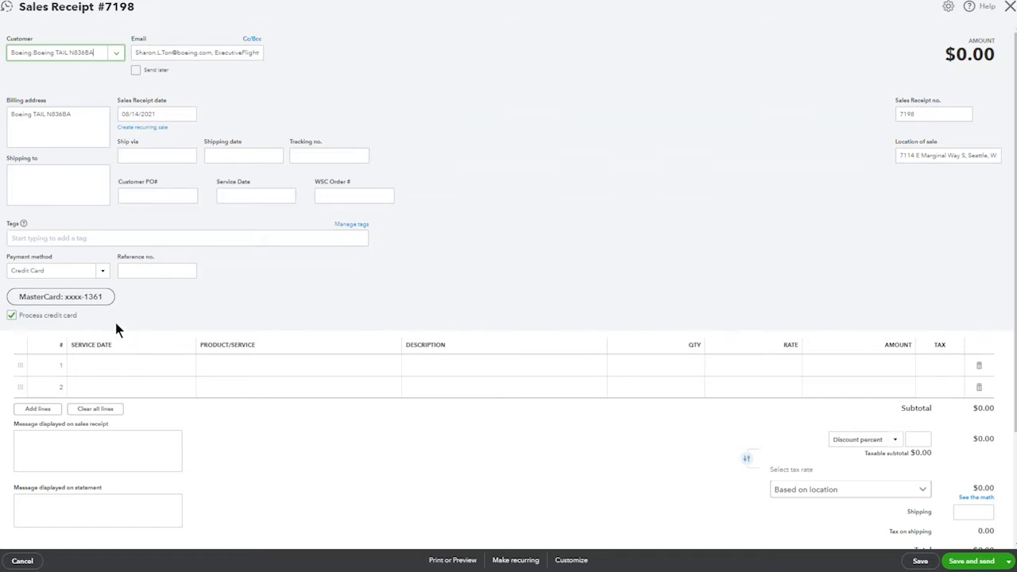
- Turn off credit card processing on the sales receipt
left_click(11, 315)
scroll(424, 336, "down", 3)
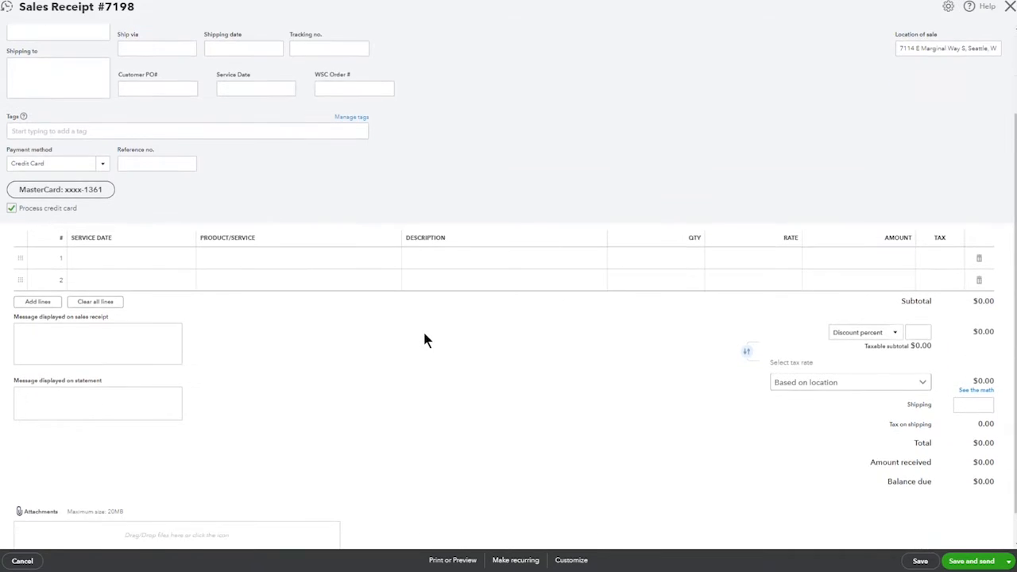
scroll(341, 344, "up", 2)
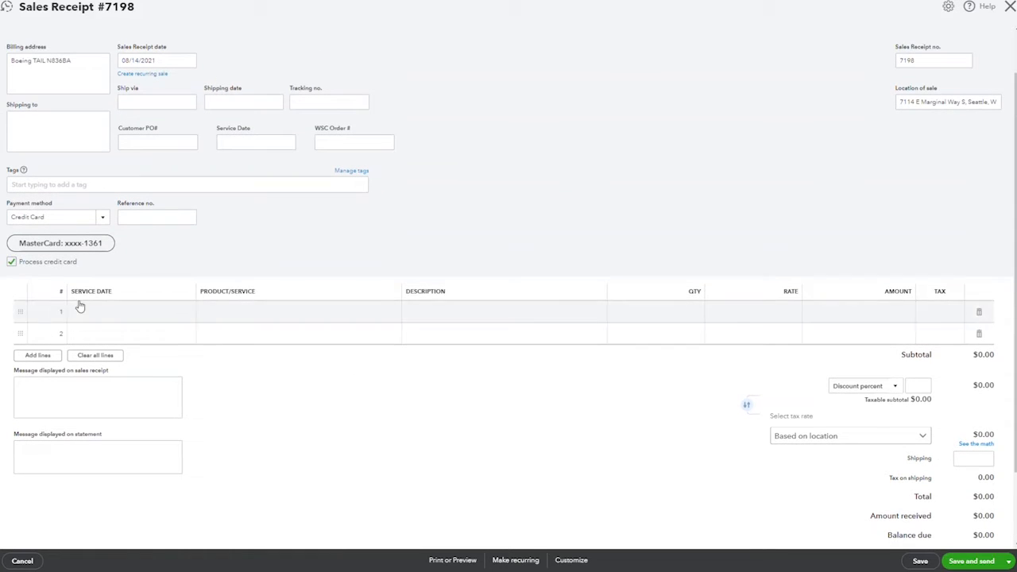
left_click(11, 262)
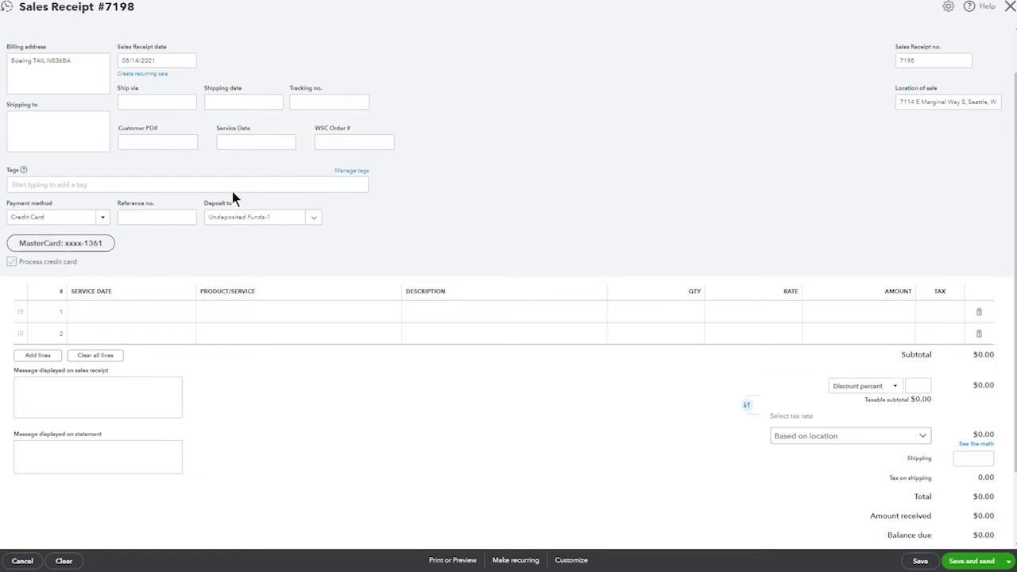
- Insert the ordering contact's e-mail address, followed by a comma, ahead of the existing recipients on the sales receipt
scroll(348, 387, "down", 2)
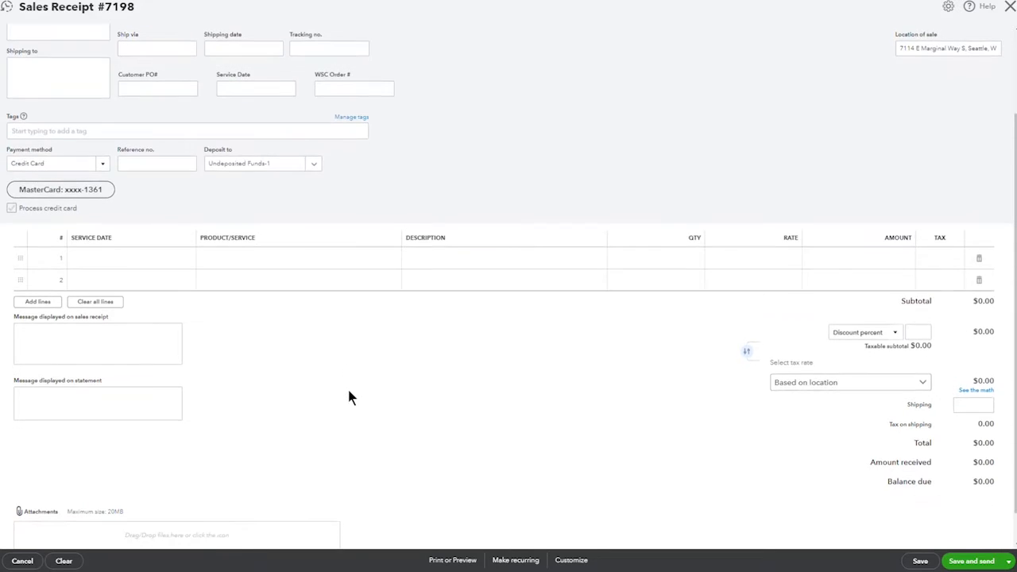
scroll(348, 390, "up", 3)
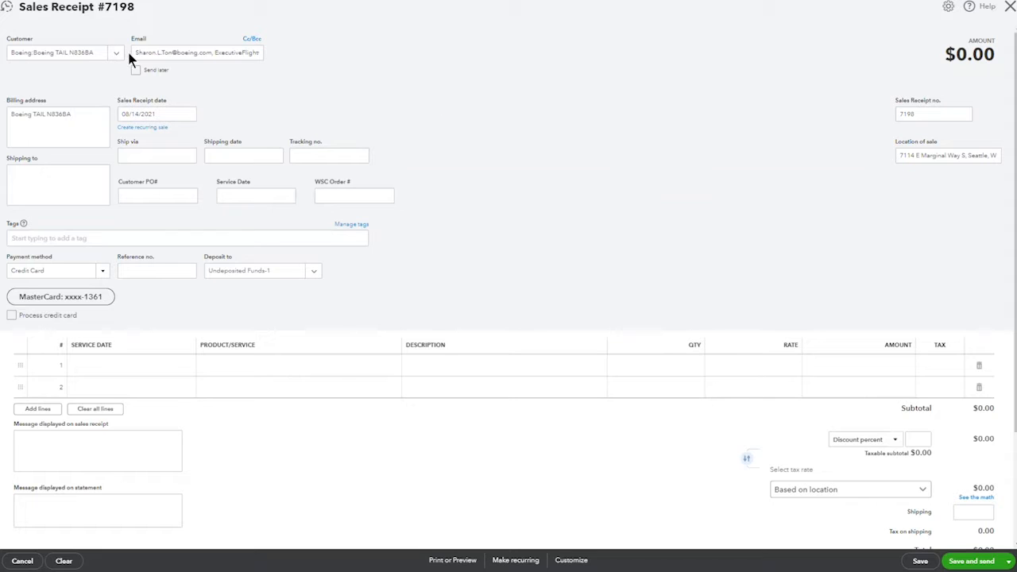
triple_click(136, 53)
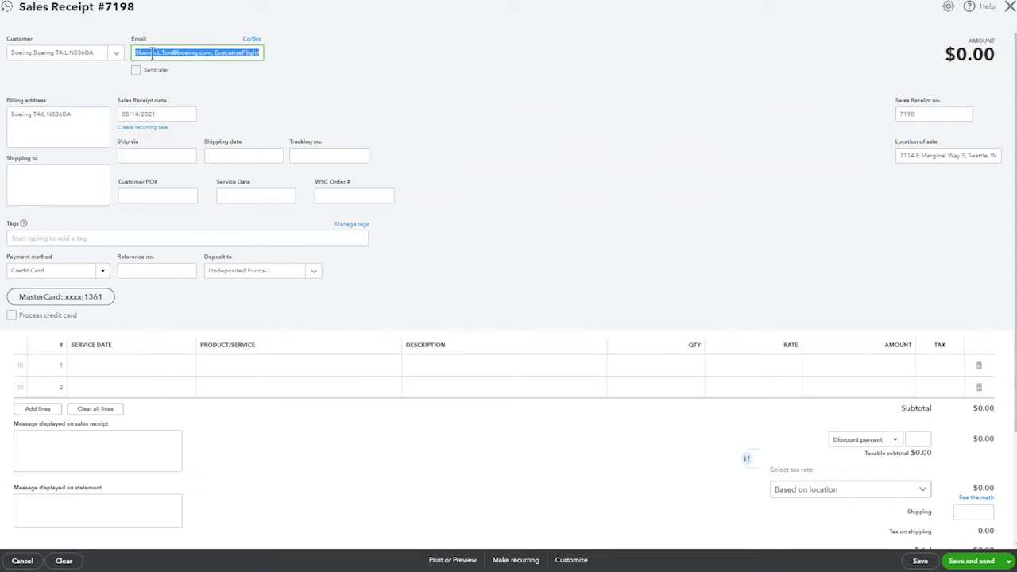
left_click(520, 23)
key("ctrl+v")
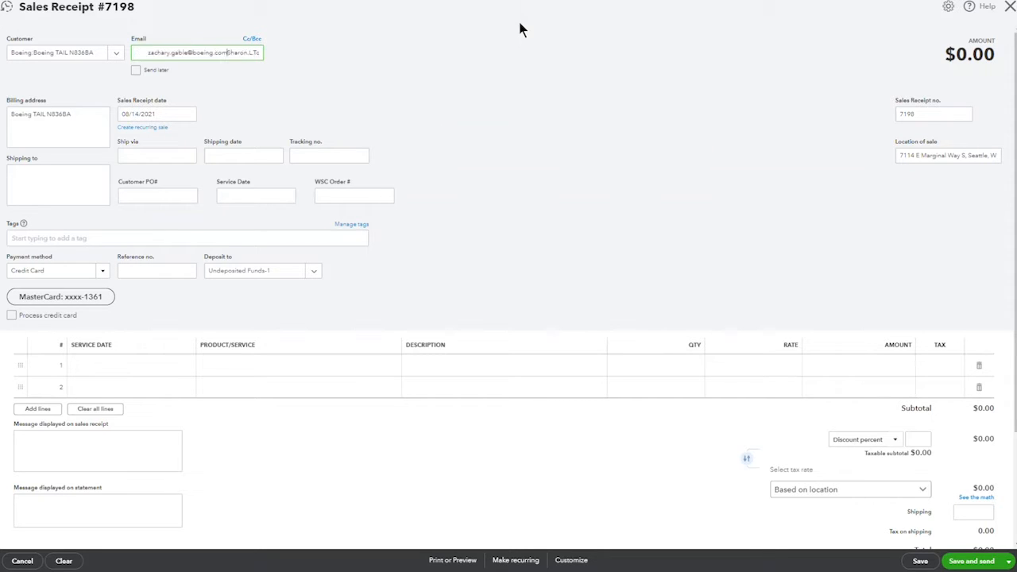
type(",")
left_click(612, 60)
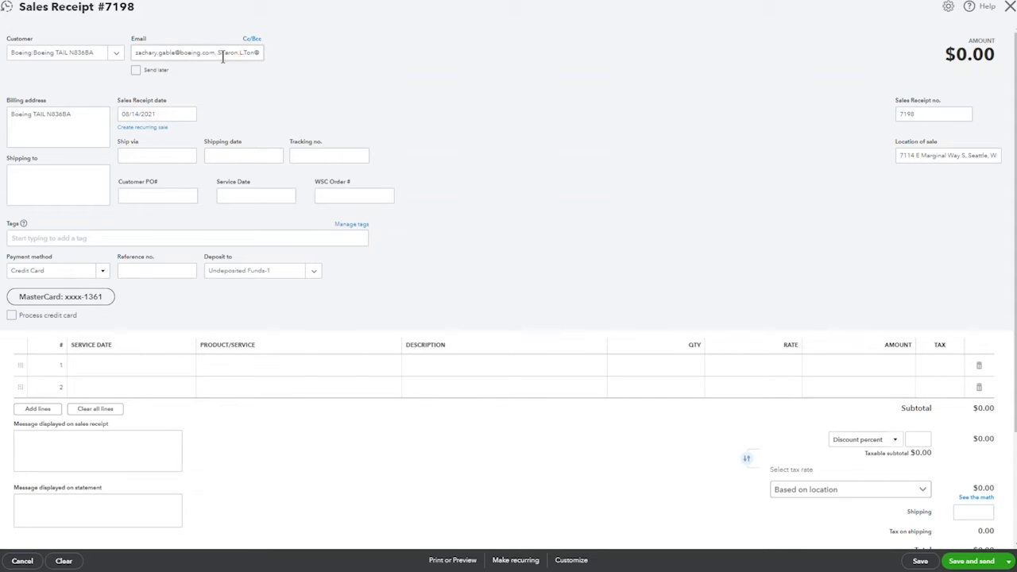
left_click(183, 196)
left_click(131, 195)
type("N836BA")
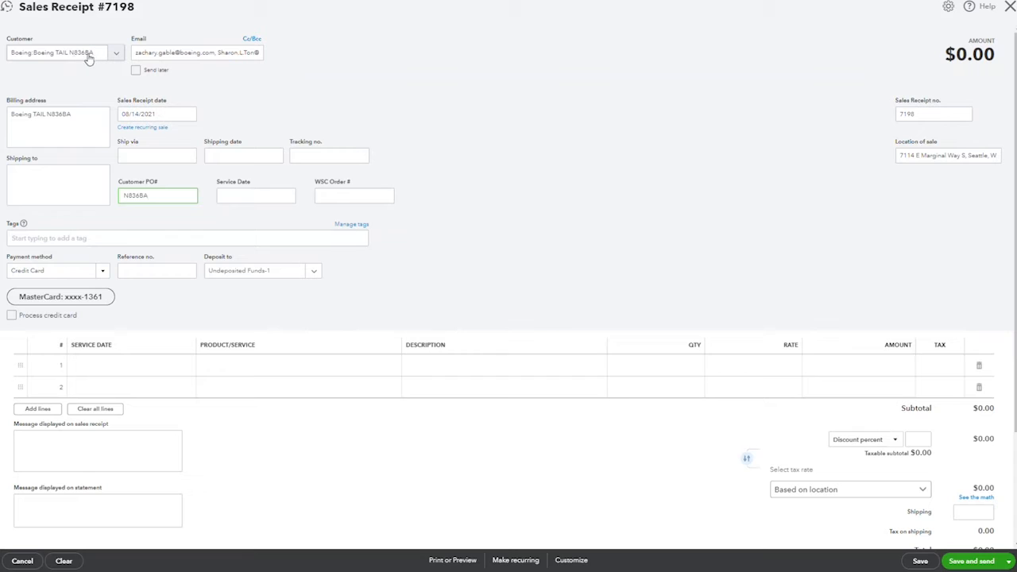
key("Tab")
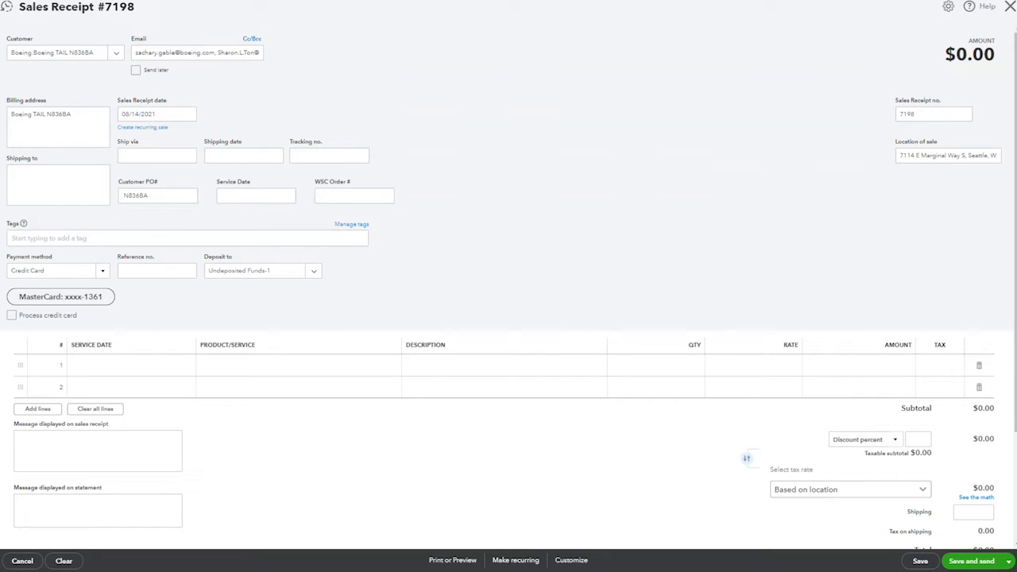
left_click(227, 195)
type("08/15/2021")
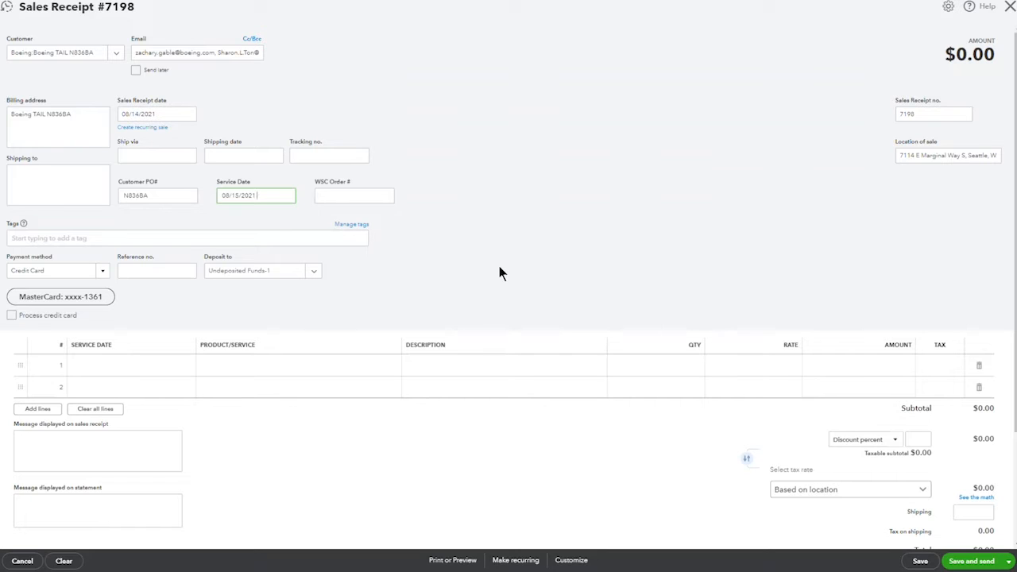
type(" 1030 PST")
key("Tab")
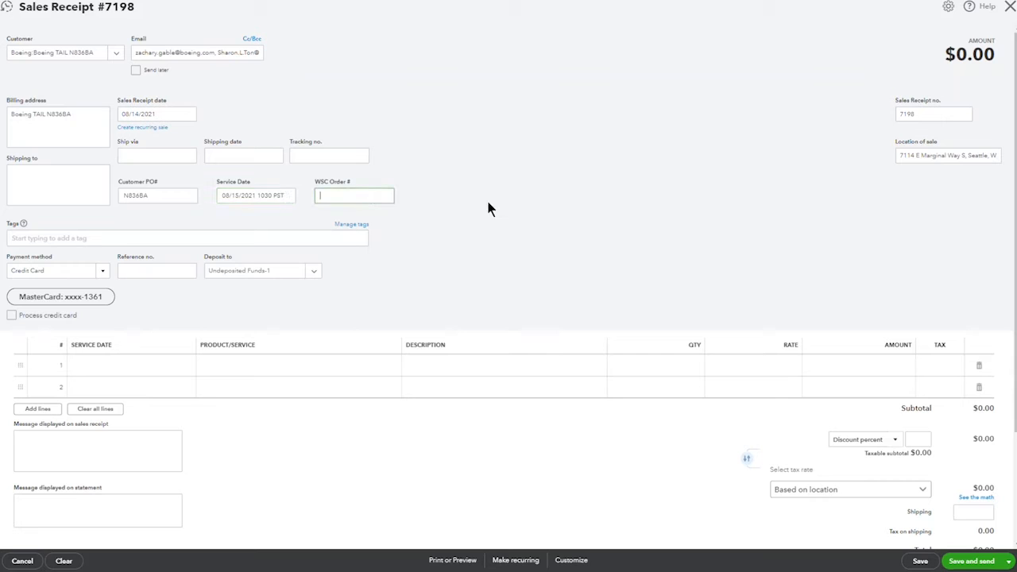
- Enter the catering order number as the WSC Order # and fill in the reference number with the receipt and order numbers
type("1491")
scroll(494, 204, "down", 3)
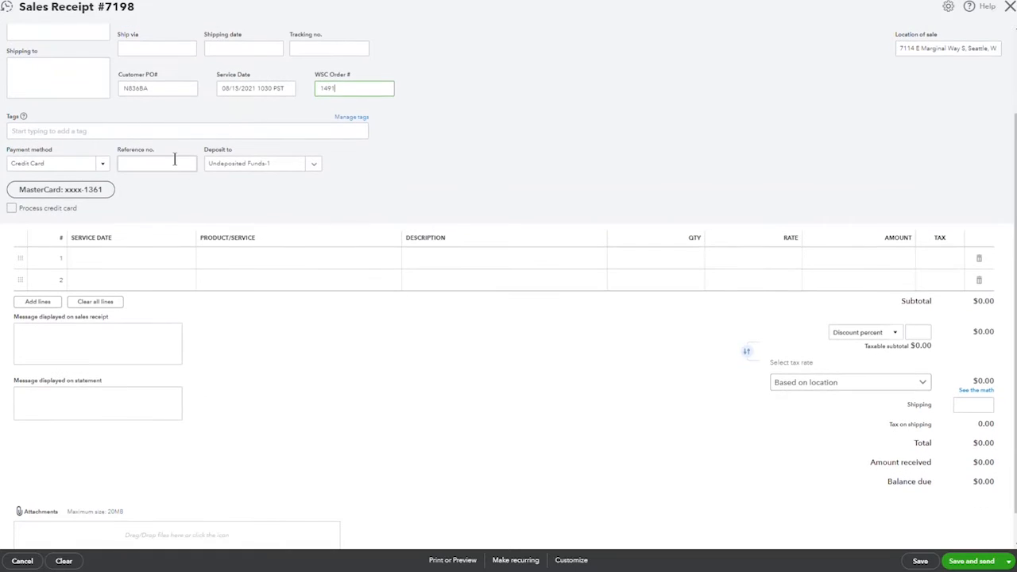
type("1")
left_click(175, 160)
scroll(404, 162, "up", 2)
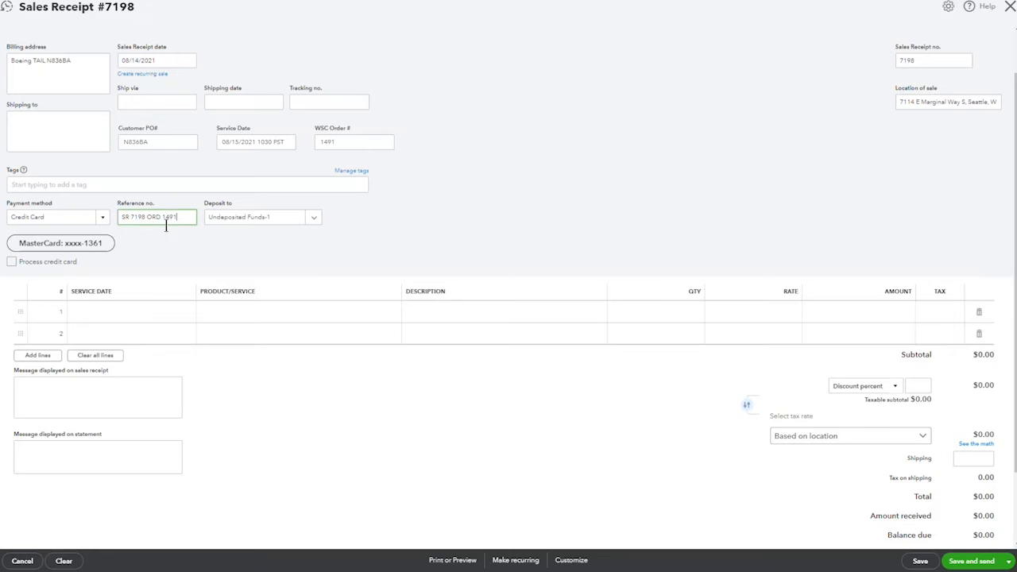
- Set line 1's service date to 08/15/2021 and its product to Greek Tomato Entree Salad from the BOEING Salads category
left_click(181, 313)
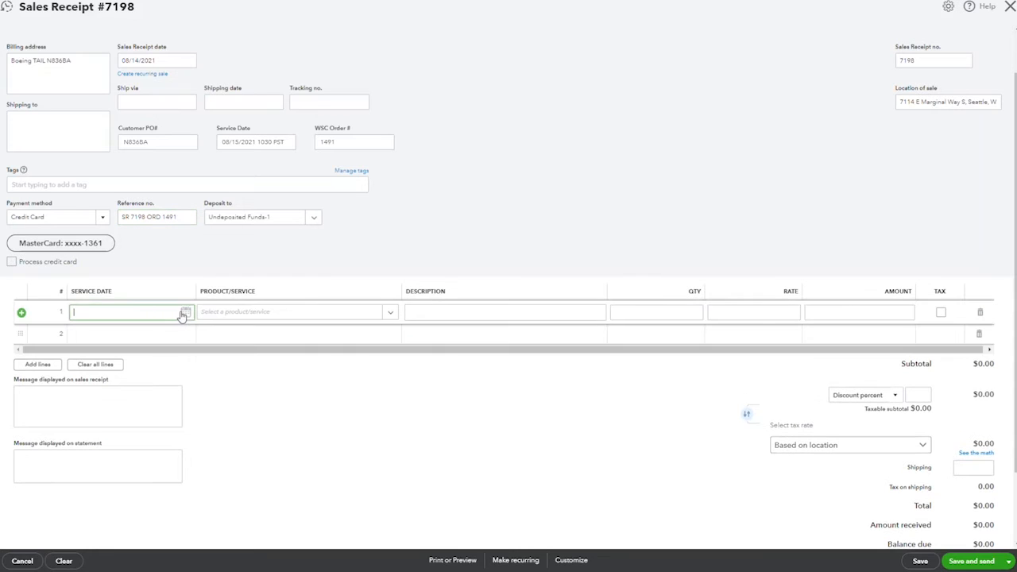
left_click(182, 313)
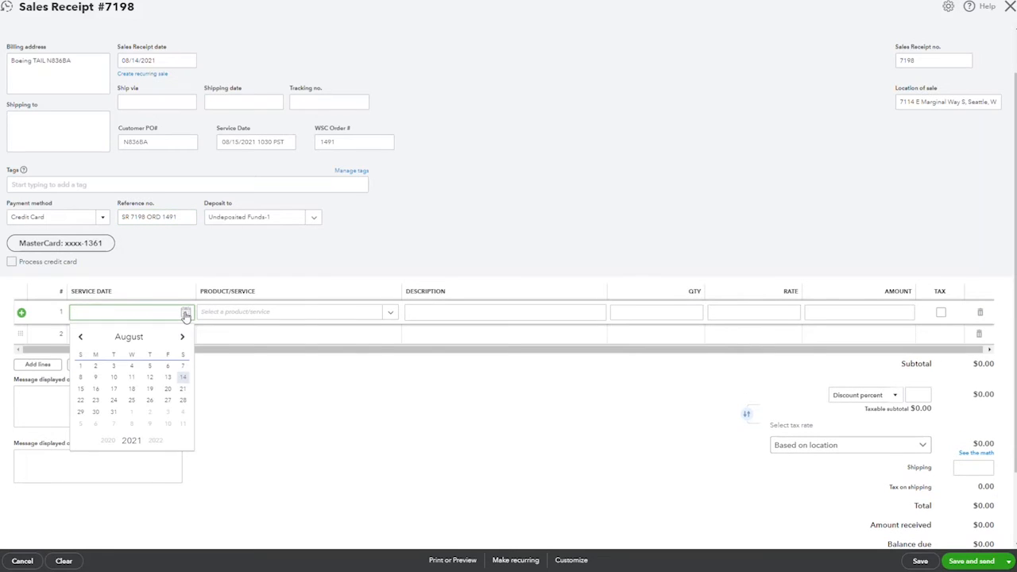
left_click(80, 388)
left_click(263, 313)
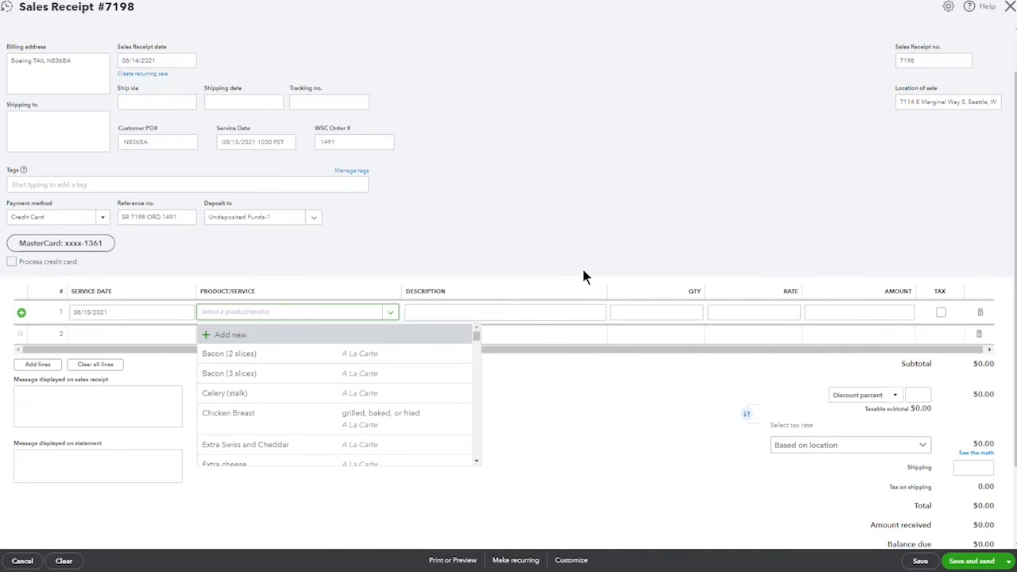
type("greek t")
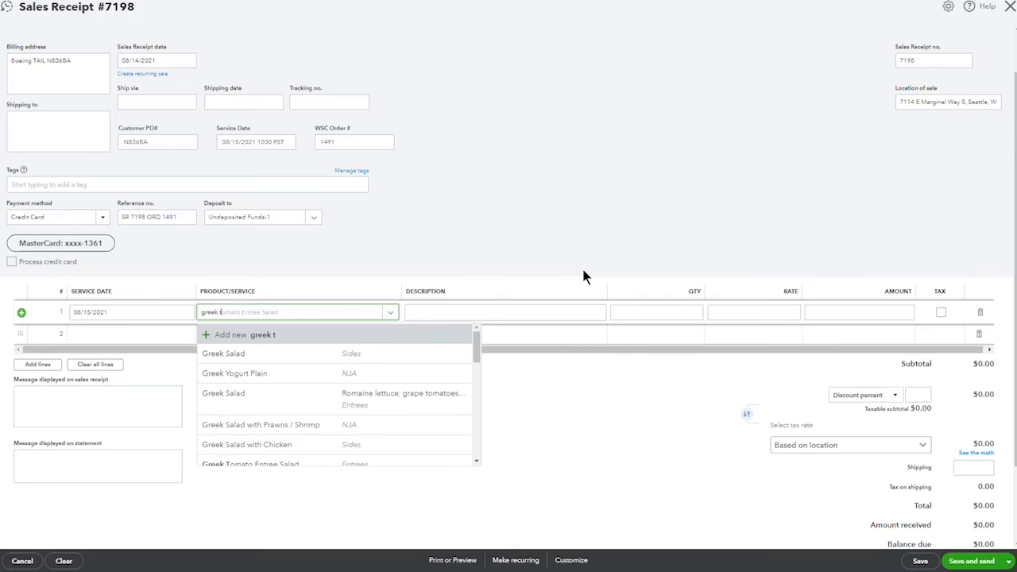
type("omato")
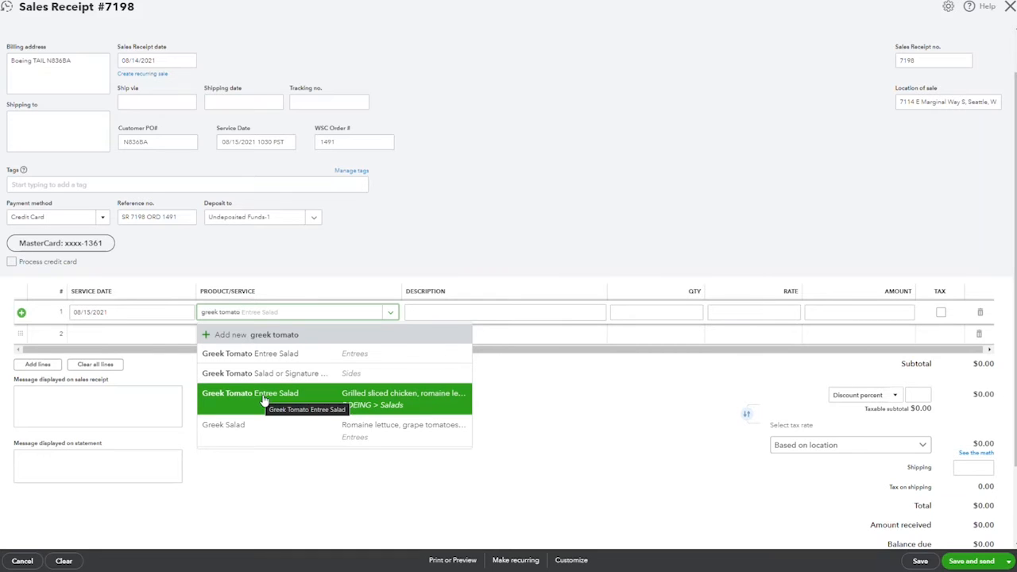
left_click(357, 412)
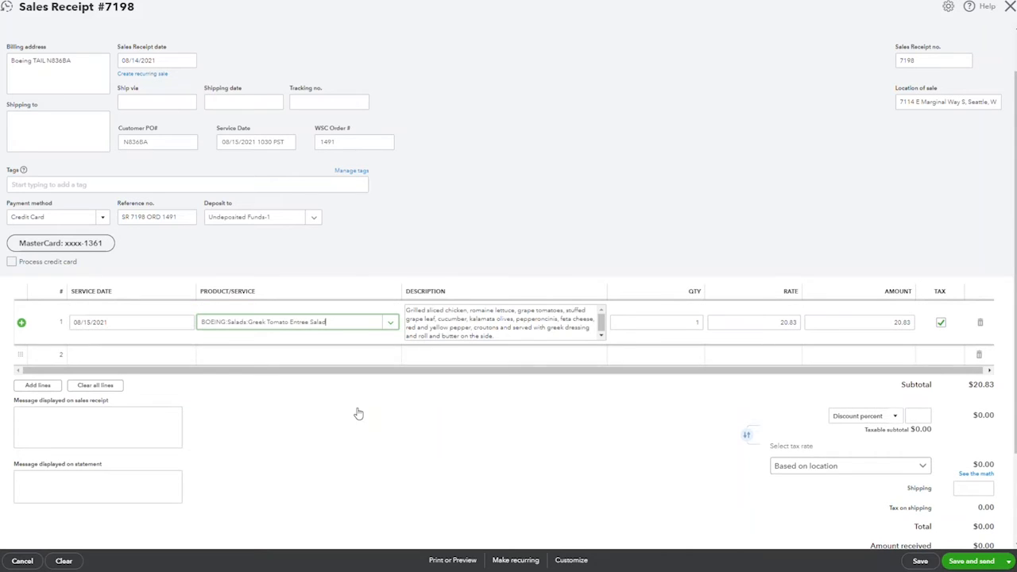
- Add Grilled Halibut w/ Arugula Pesto from the BOEING Entrees category as the product on line 2
left_click(235, 356)
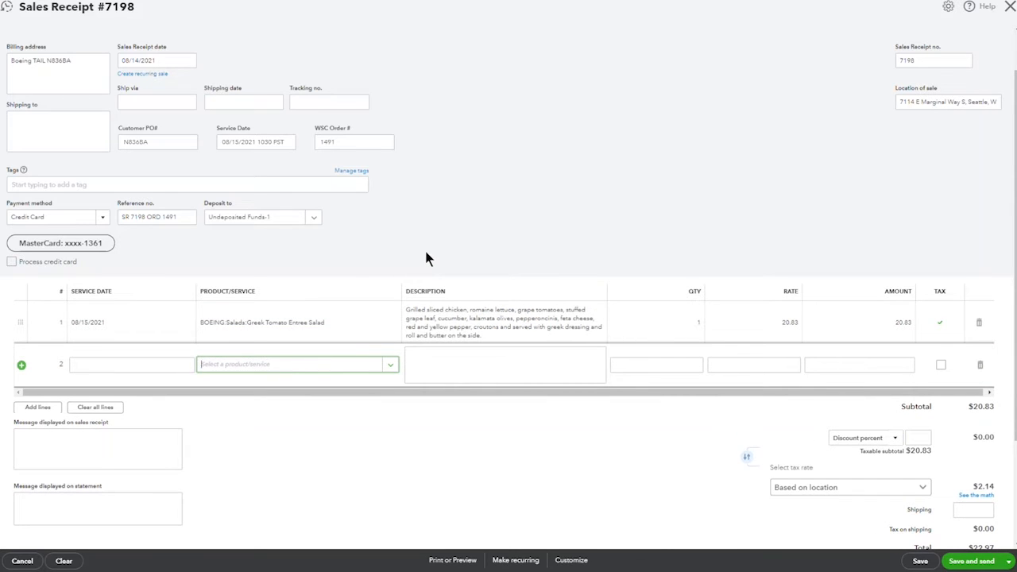
type("halibut")
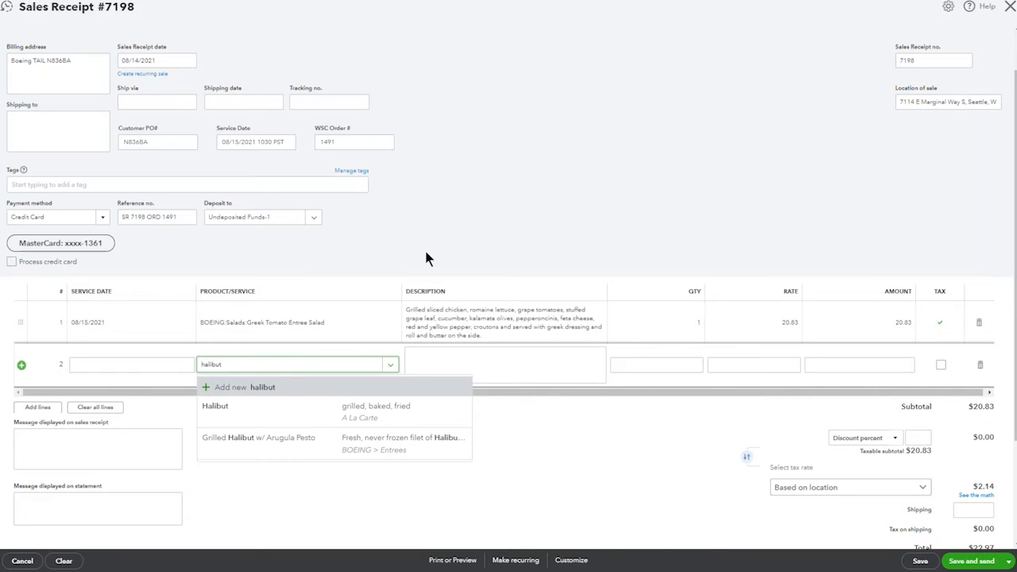
left_click(370, 456)
- Add Baked Gnocchi from the BOEING Entrees category as the product on line 3
left_click(329, 405)
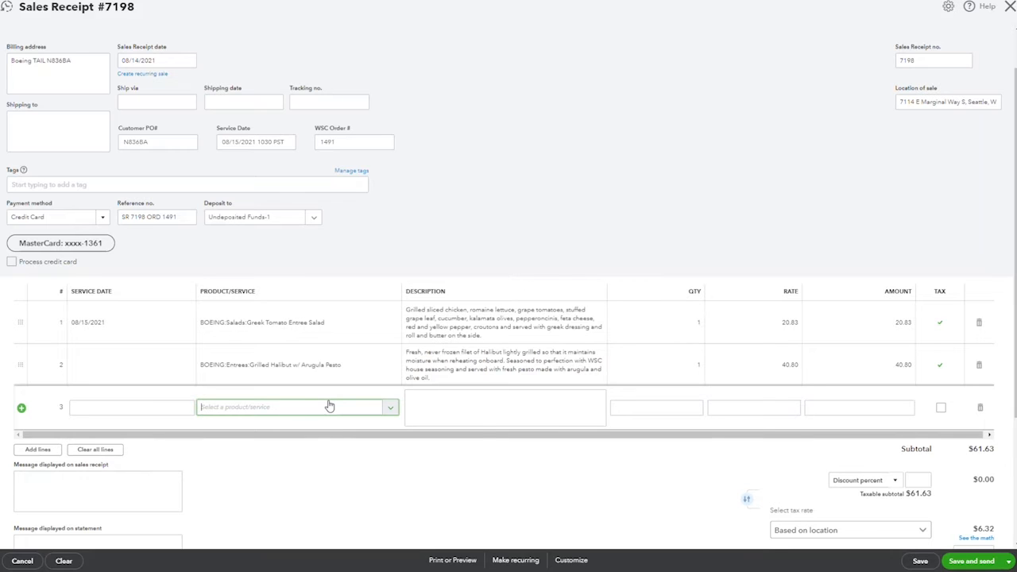
type("baked")
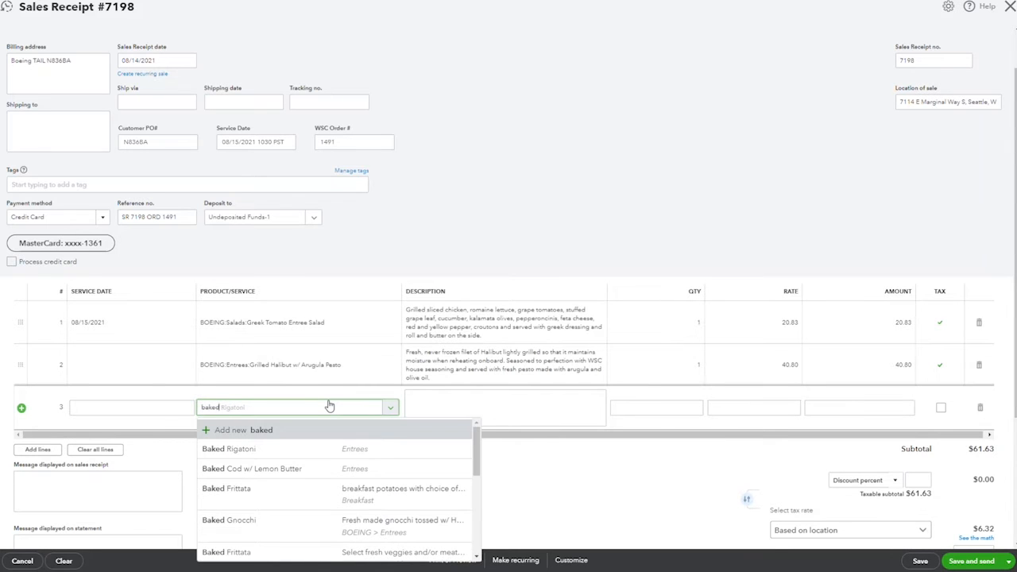
key("Down")
key("Down")
key("Down")
key("Down")
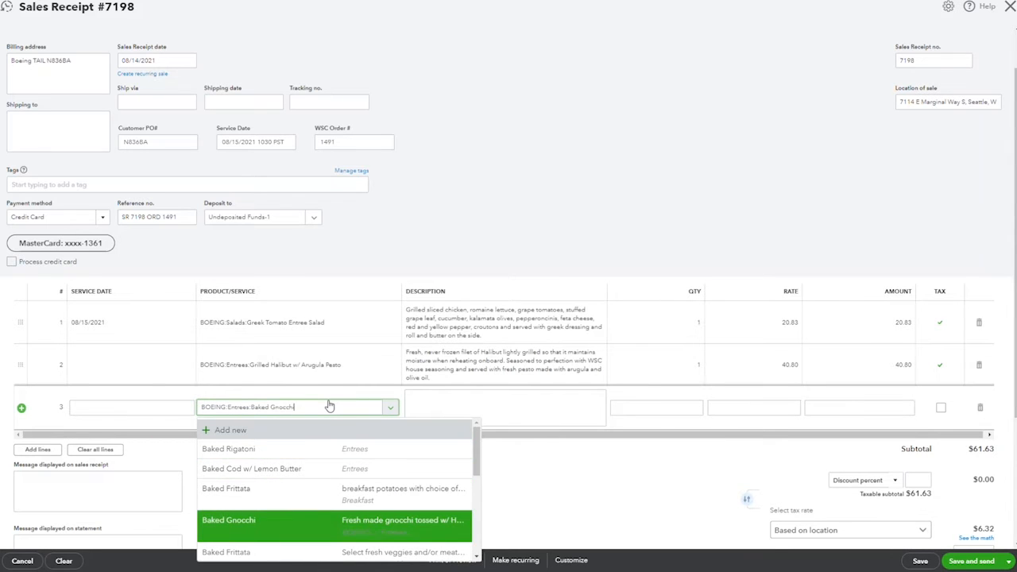
key("Tab")
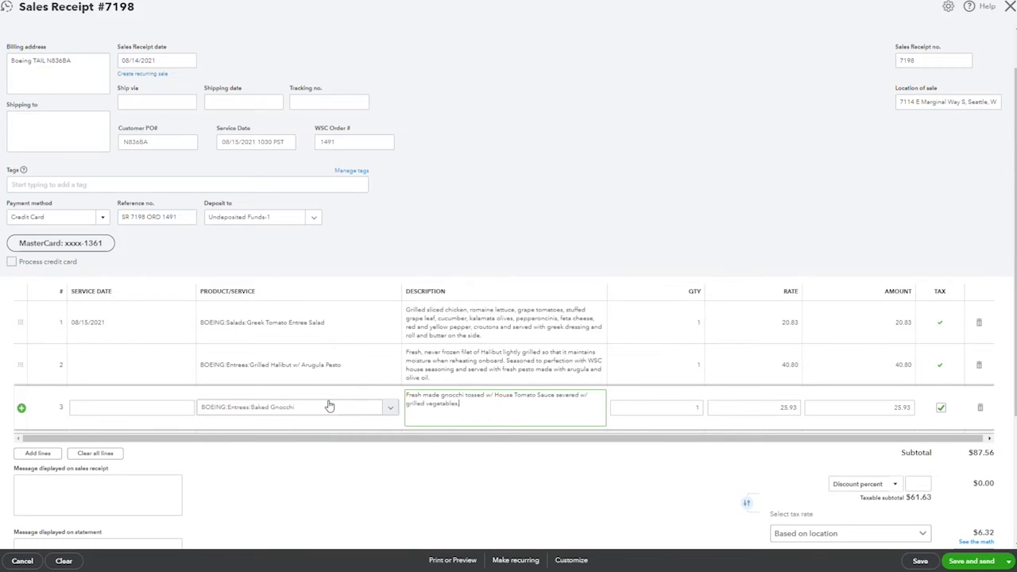
- Add blank lines to the sales receipt and set line 4's product to Gourmet Caesar Entree Salad from the BOEING Salads category
left_click(37, 453)
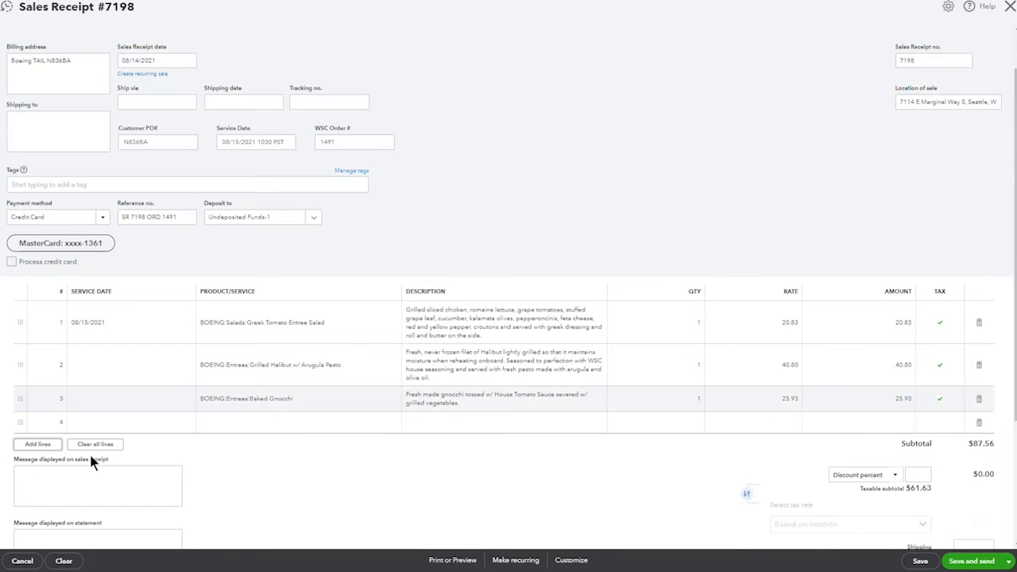
left_click(37, 444)
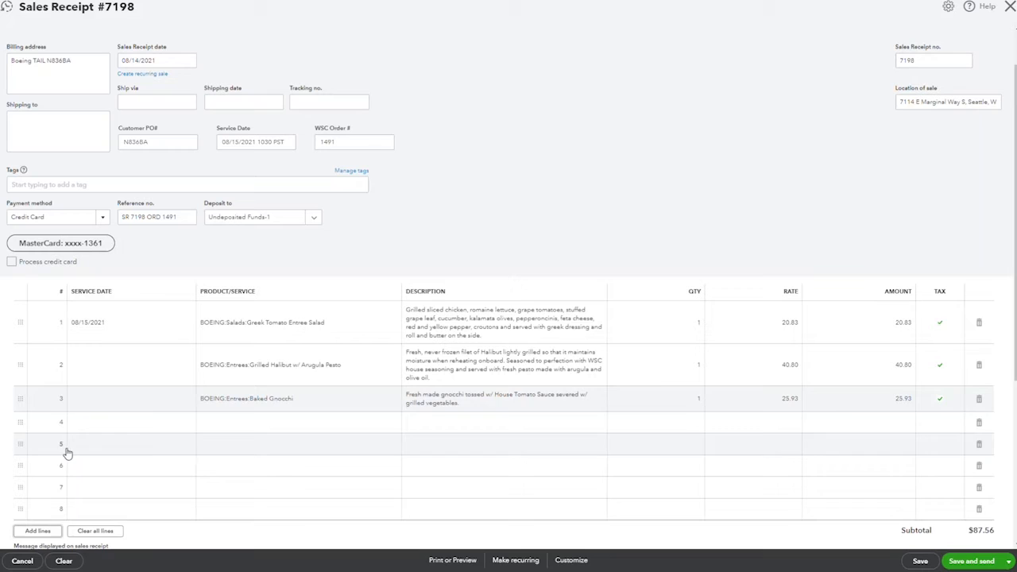
left_click(299, 422)
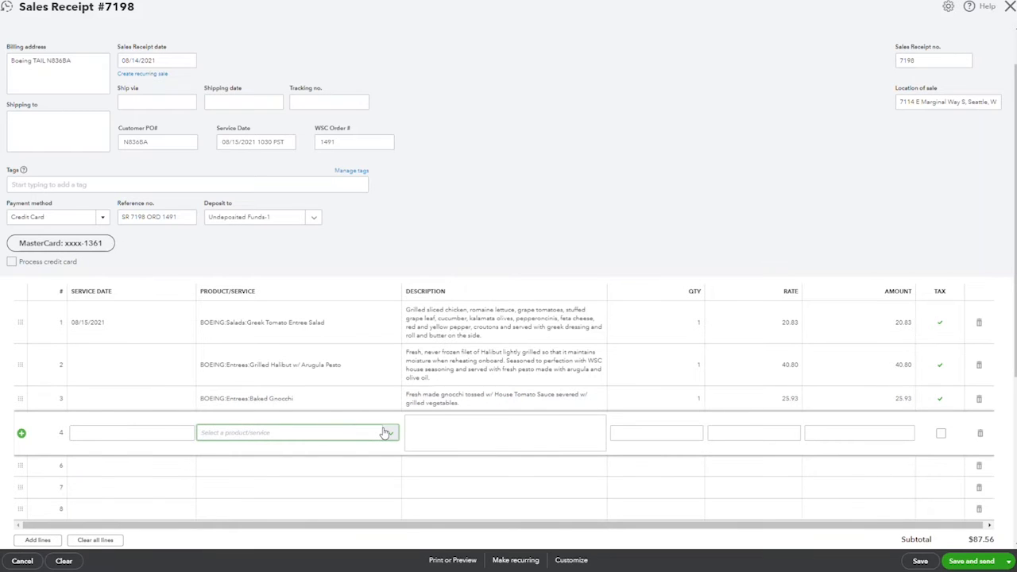
type("caesar")
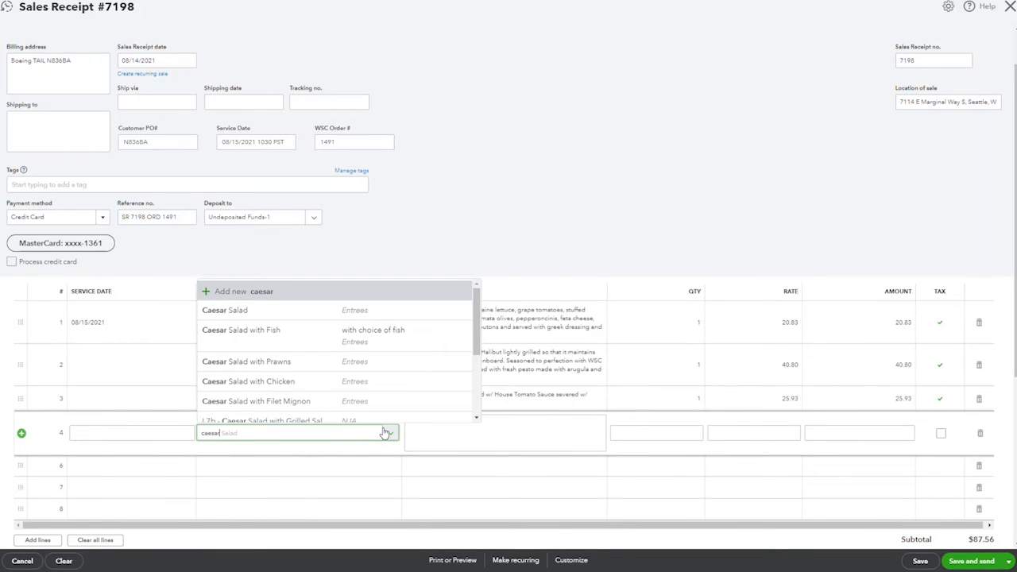
scroll(389, 350, "down", 3)
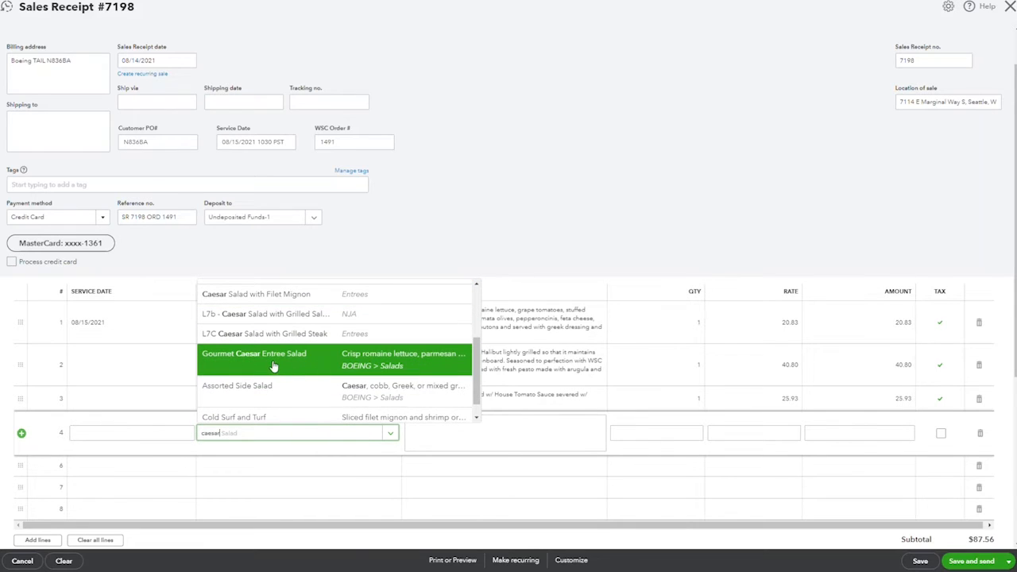
left_click(375, 364)
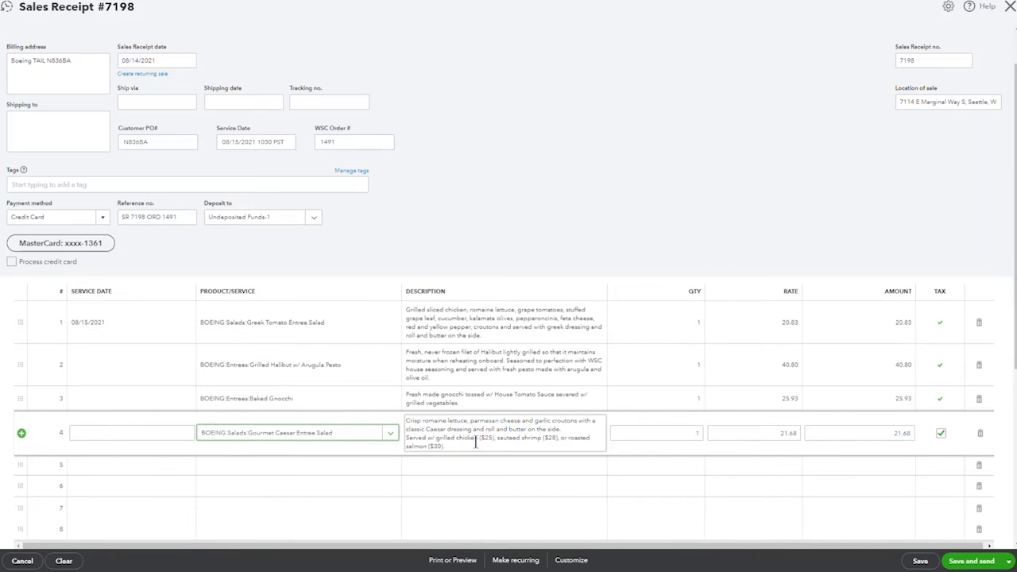
- Set the rate of the Gourmet Caesar Entree Salad on line 4 to 30, the roasted salmon price
scroll(488, 410, "down", 3)
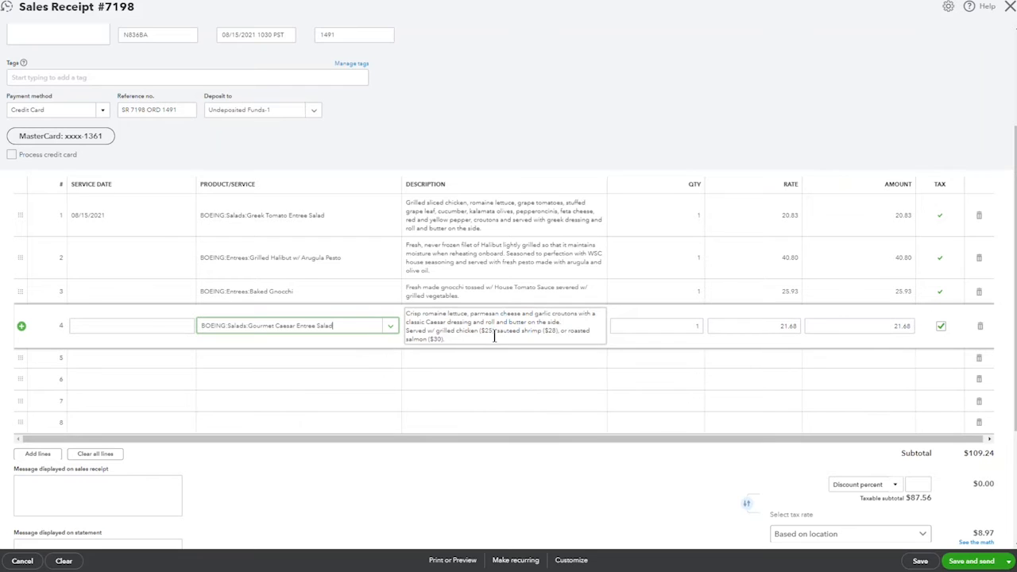
left_click(518, 342)
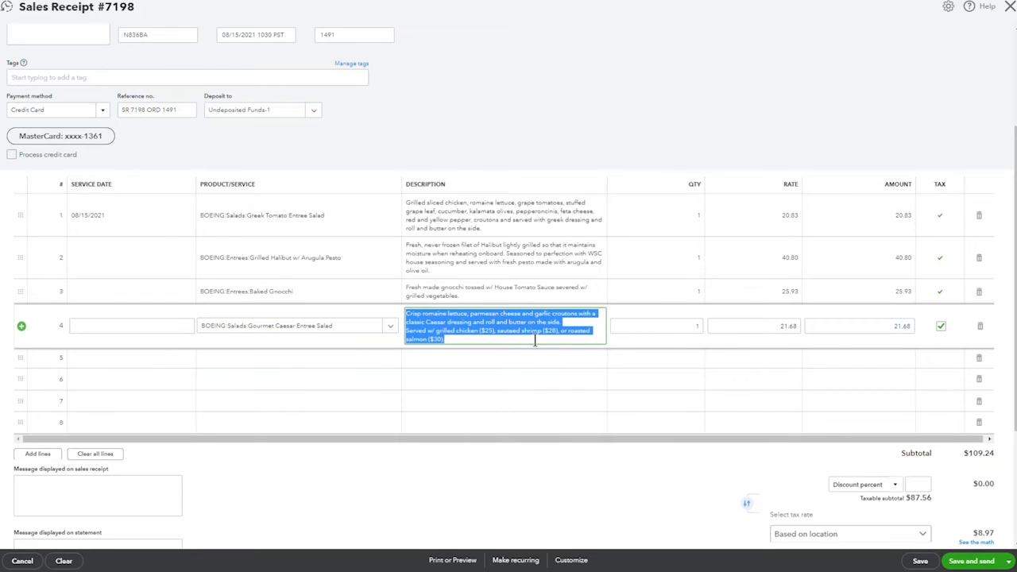
left_click(535, 342)
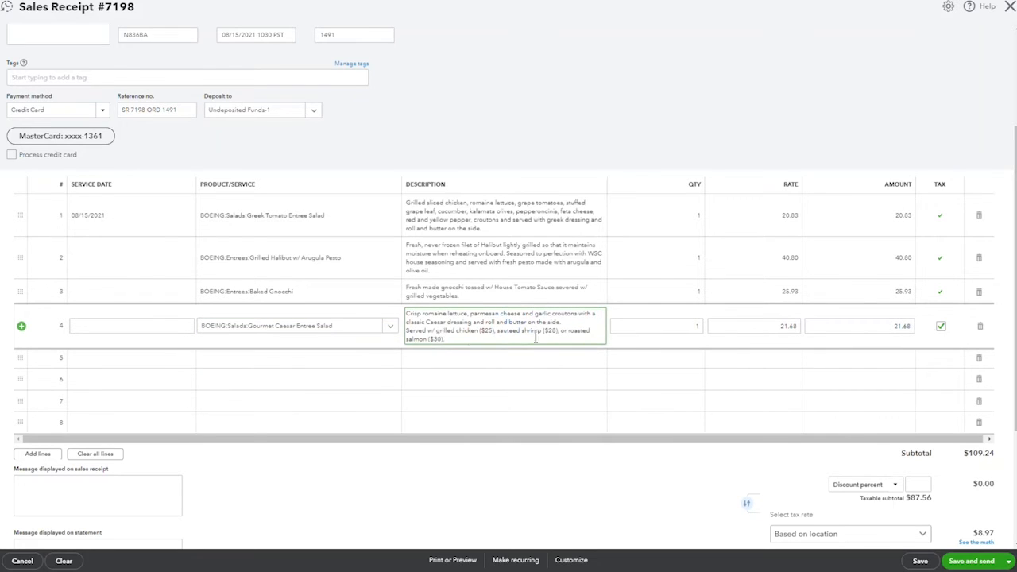
left_click(774, 329)
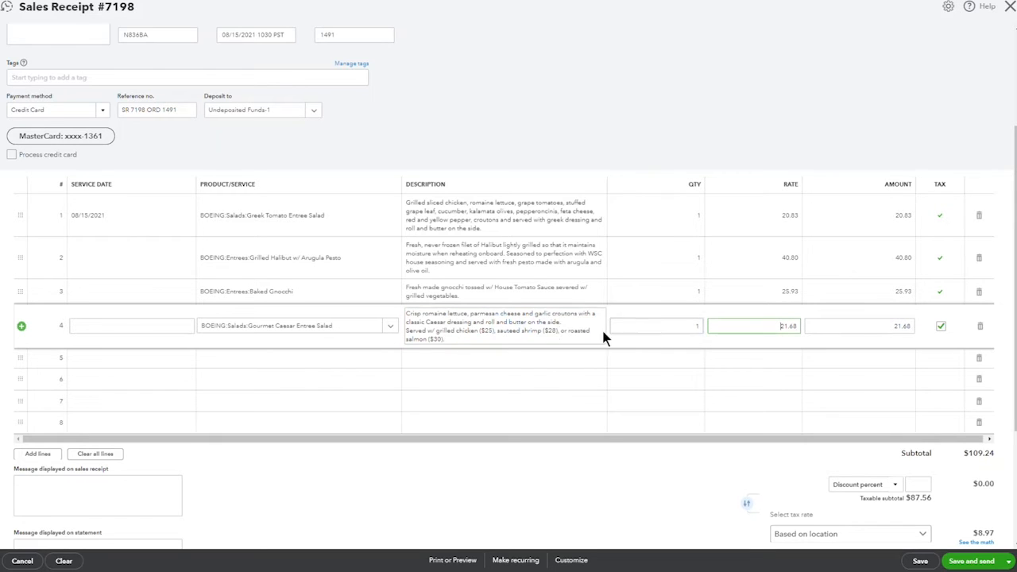
double_click(788, 326)
type("30")
left_click(779, 131)
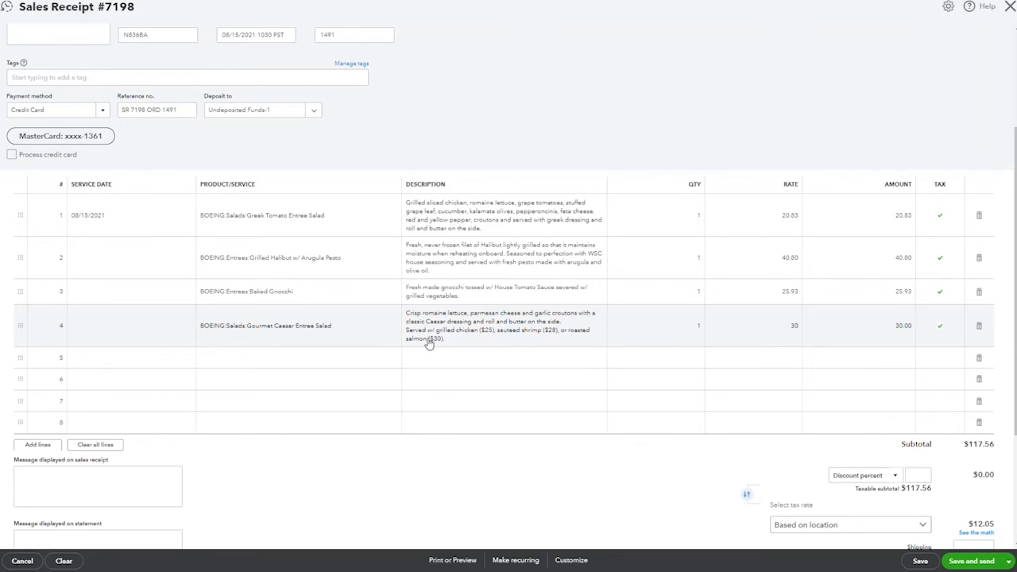
- Add Signature Chocolate Brownie from the BOEING Dessert category on line 5 with a quantity of 4
left_click(301, 363)
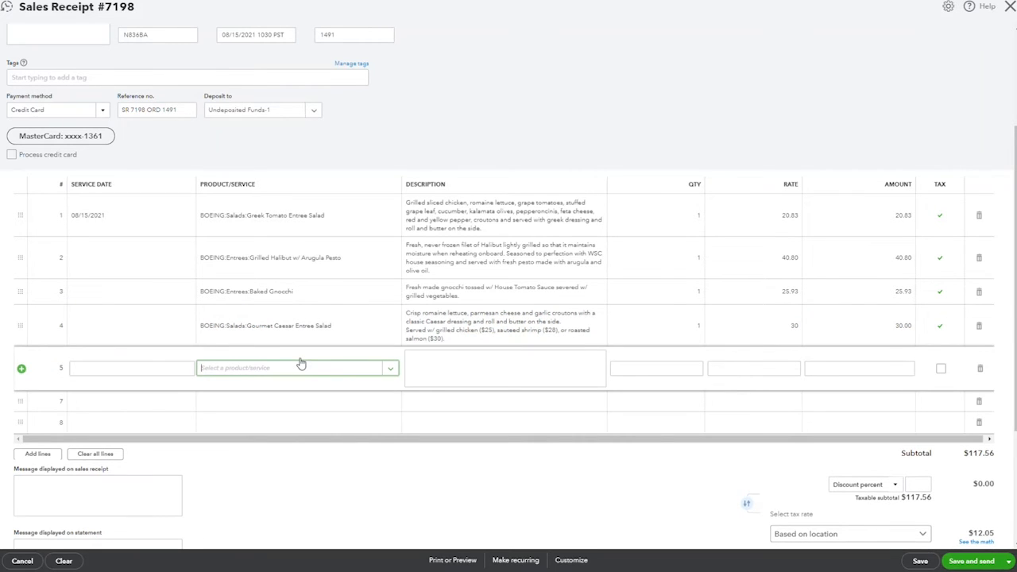
type("brow")
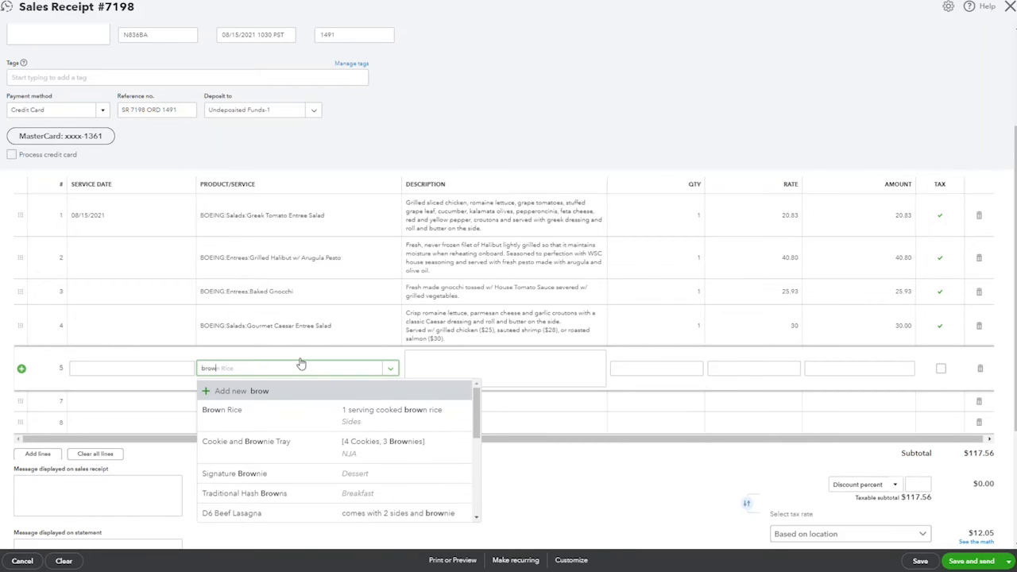
type("ni")
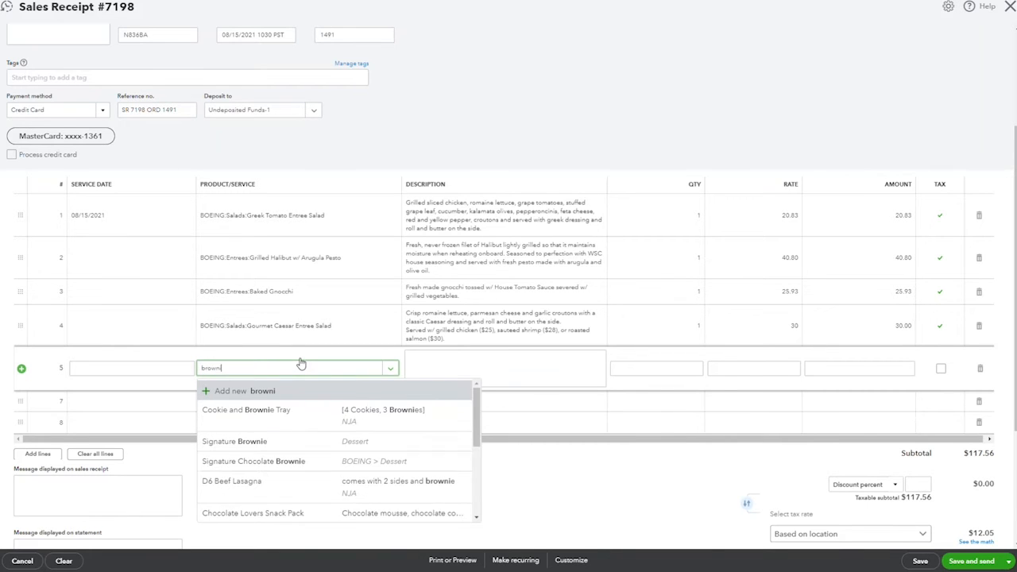
scroll(322, 413, "down", 3)
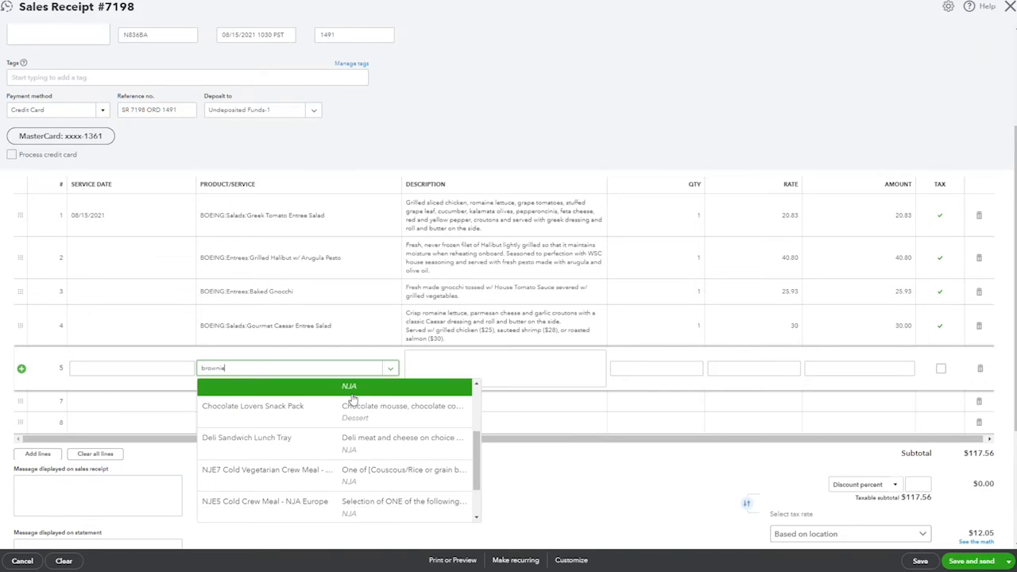
scroll(373, 445, "up", 3)
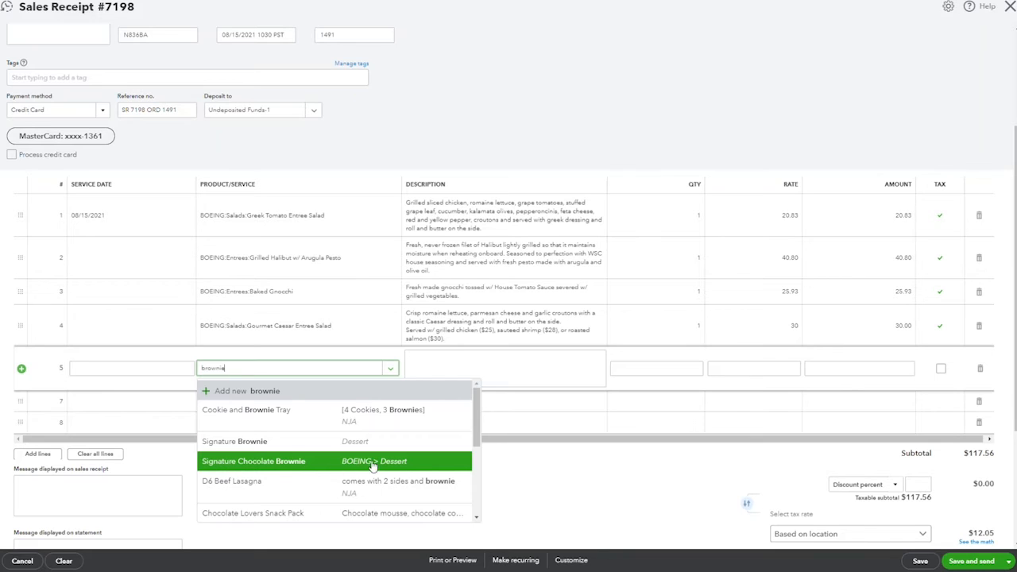
left_click(372, 463)
left_click(700, 370)
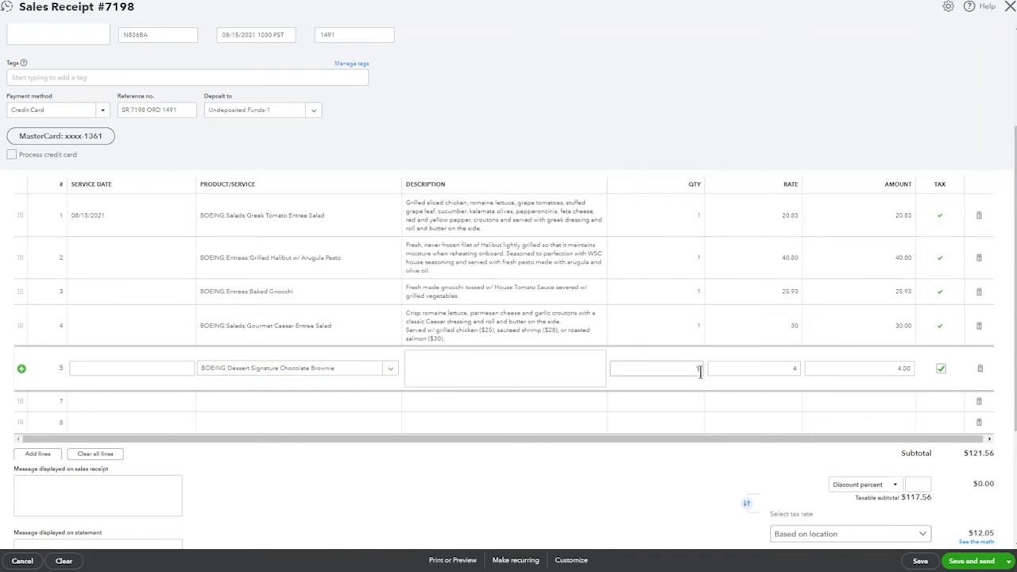
type("4")
left_click(572, 486)
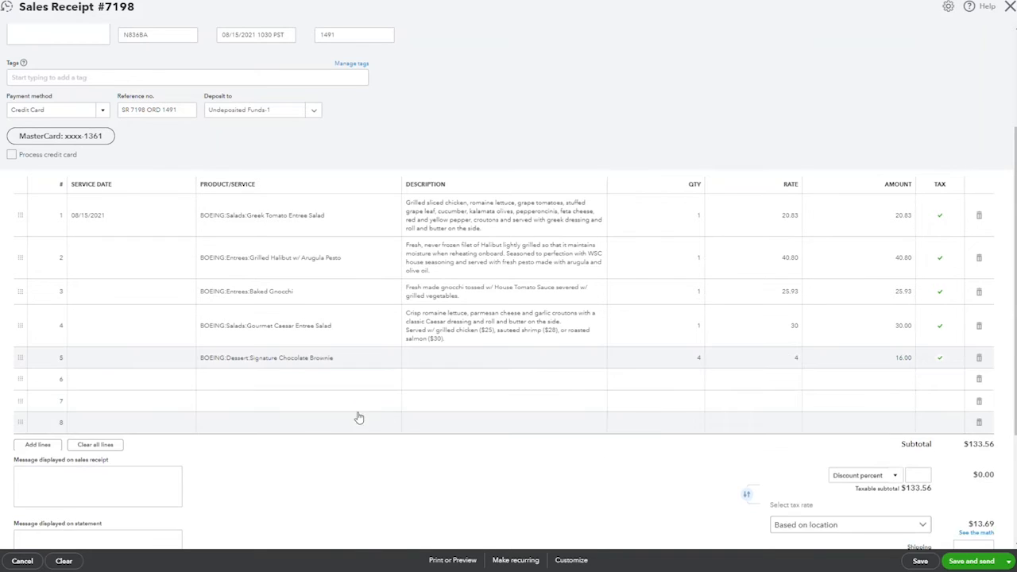
- Add Grilled Asparagus from the Sides category as the product on line 6
left_click(335, 391)
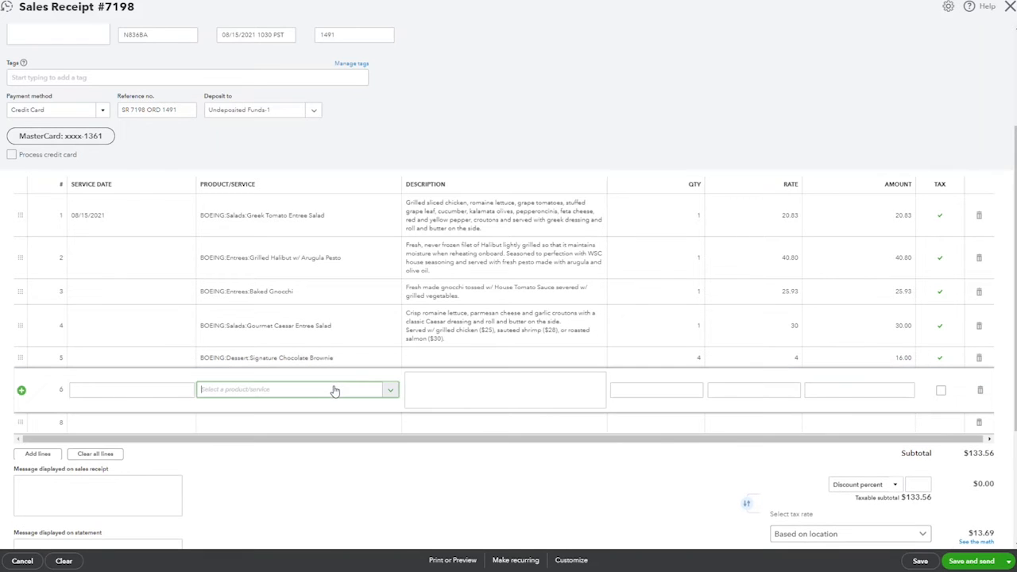
type("aspa")
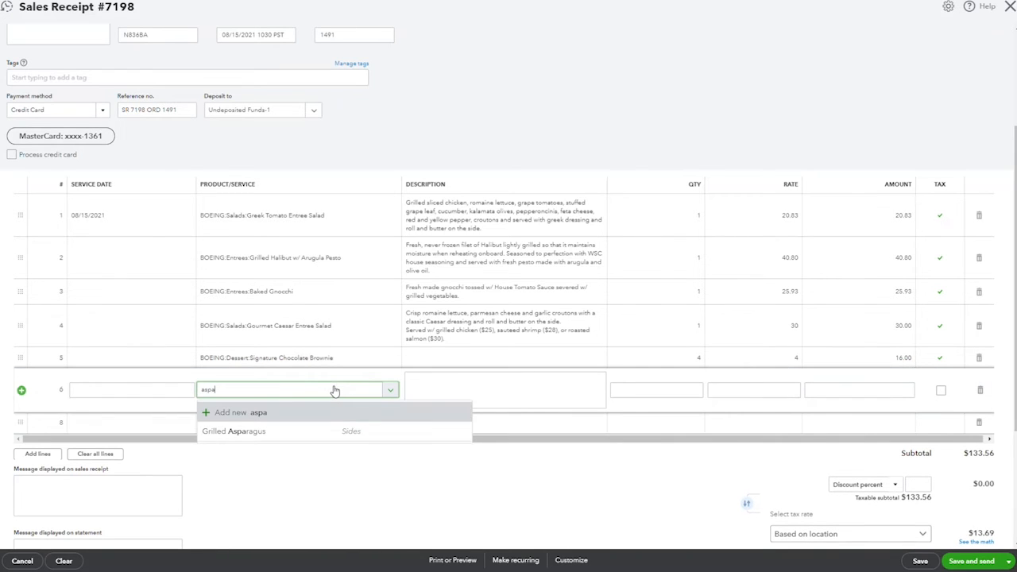
left_click(312, 435)
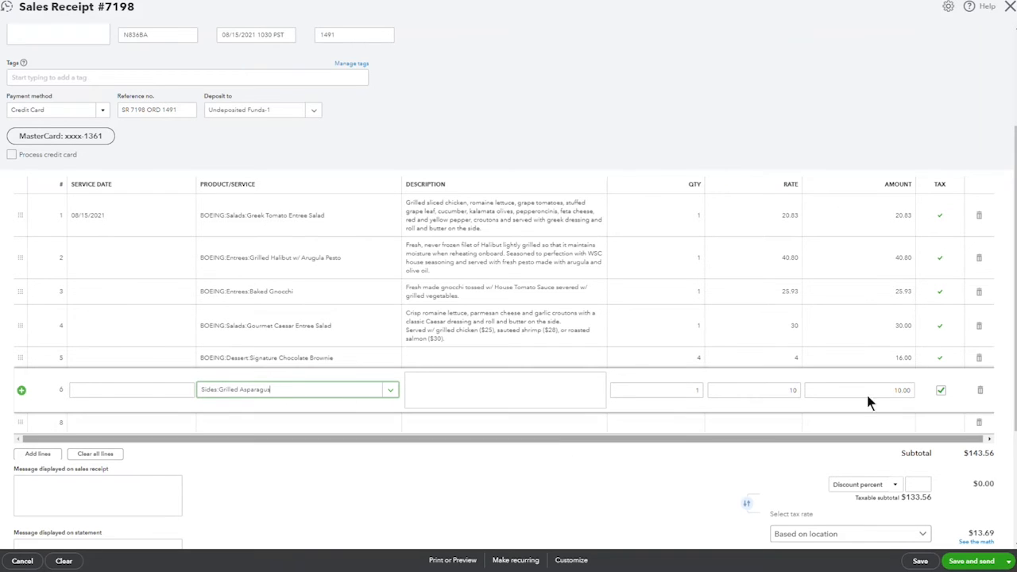
left_click(566, 475)
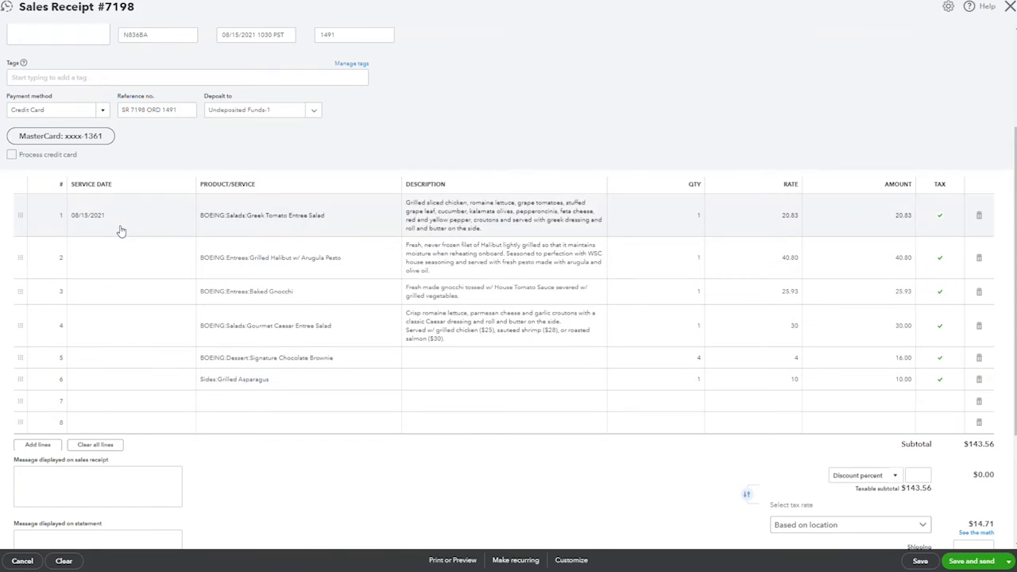
- Copy line 1's service date, 08/15/2021, into the service date of lines 2 through 7
left_click(120, 229)
key("ctrl+c")
left_click(114, 258)
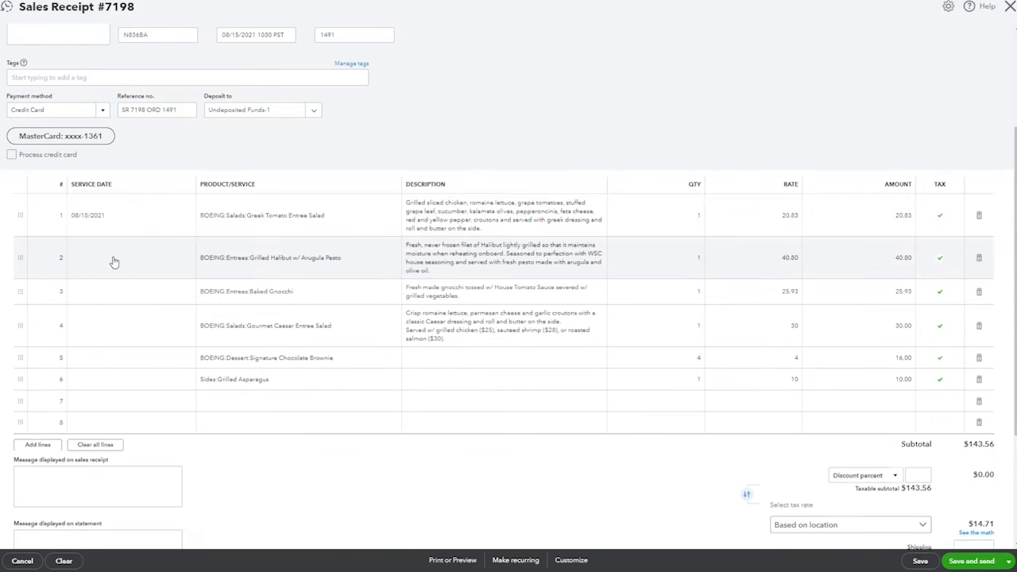
key("ctrl+v")
left_click(116, 291)
key("ctrl+v")
left_click(116, 332)
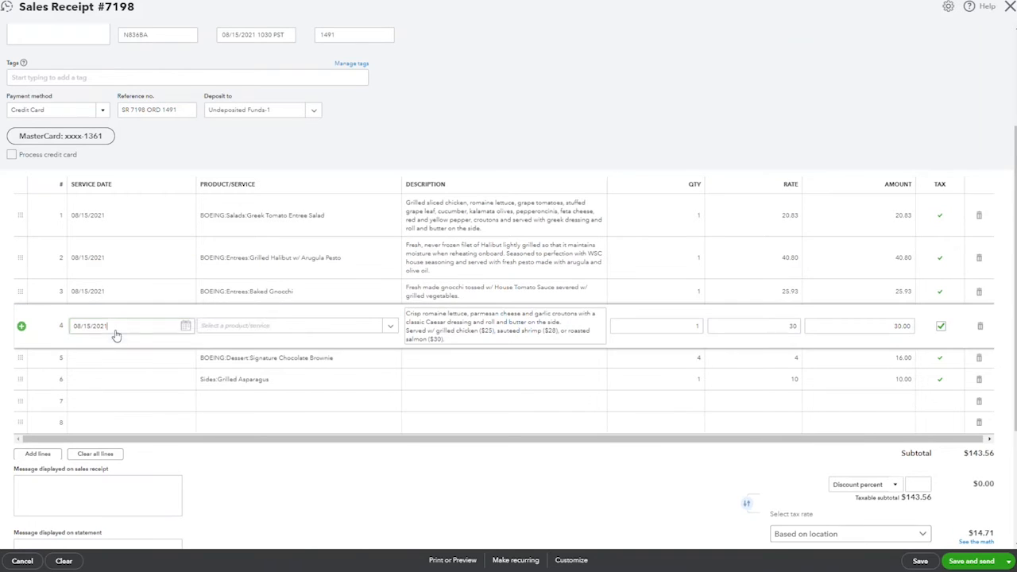
key("ctrl+v")
left_click(109, 359)
key("ctrl+v")
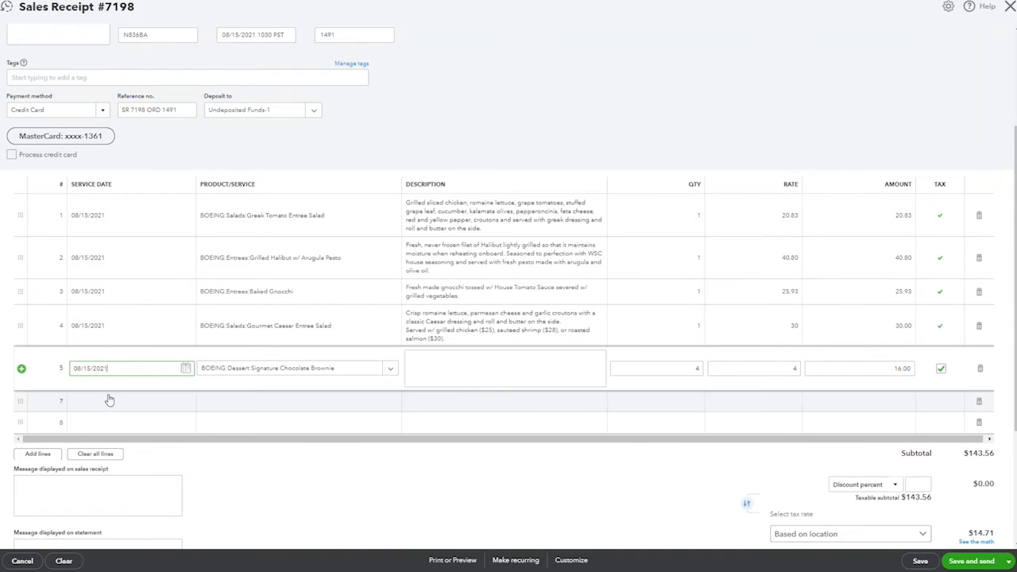
left_click(109, 400)
key("ctrl+v")
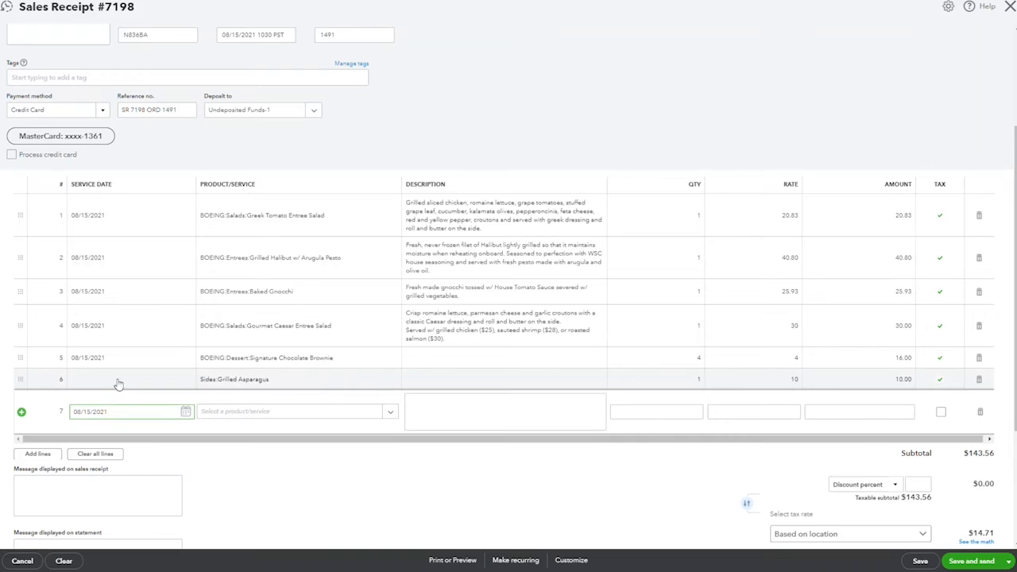
left_click(112, 381)
key("ctrl+v")
left_click(353, 473)
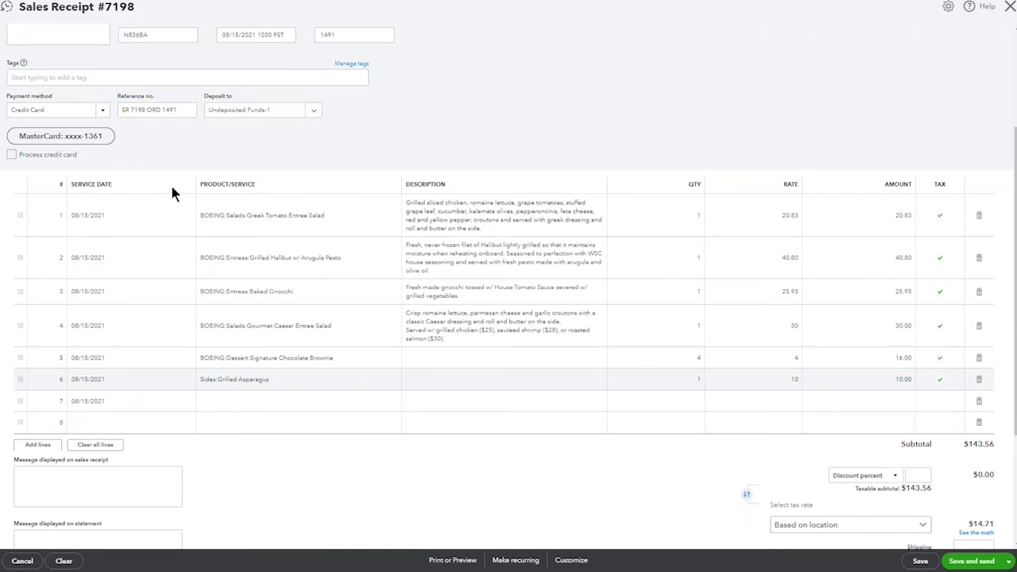
- Add the BFI airport delivery fee from the BOEING BA Delivery Fee category as the product on line 7
left_click(269, 405)
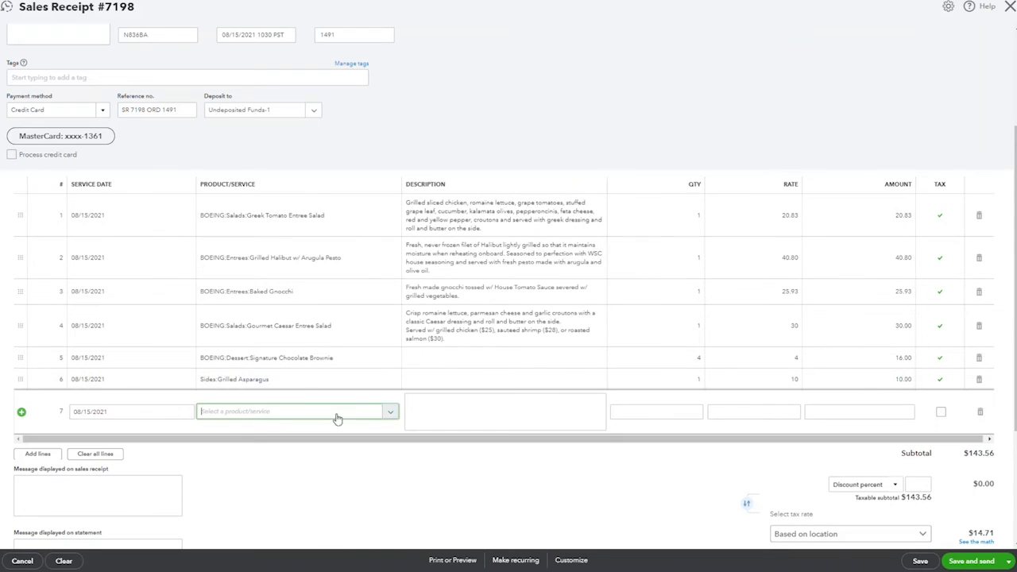
type("bfi")
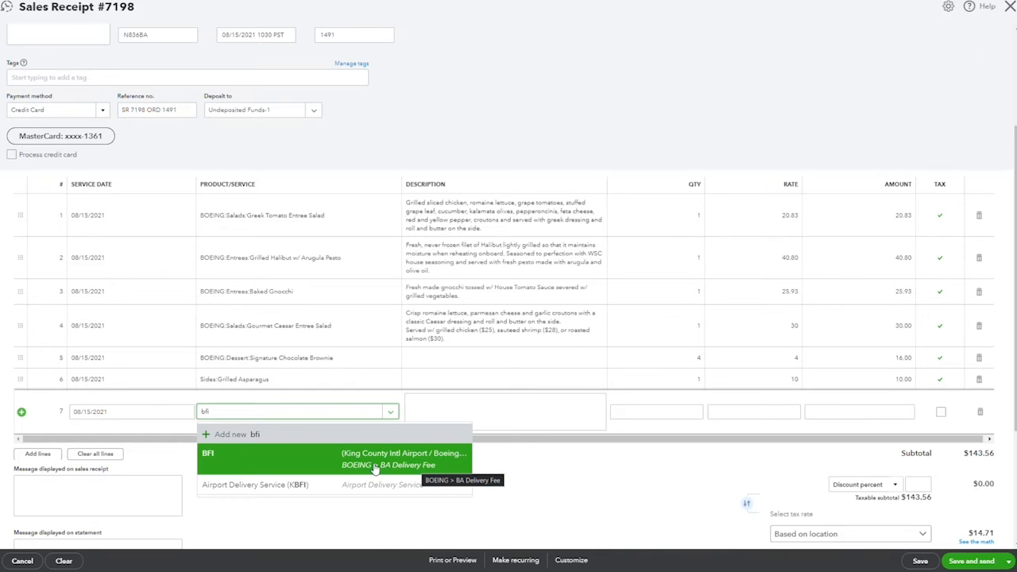
left_click(312, 459)
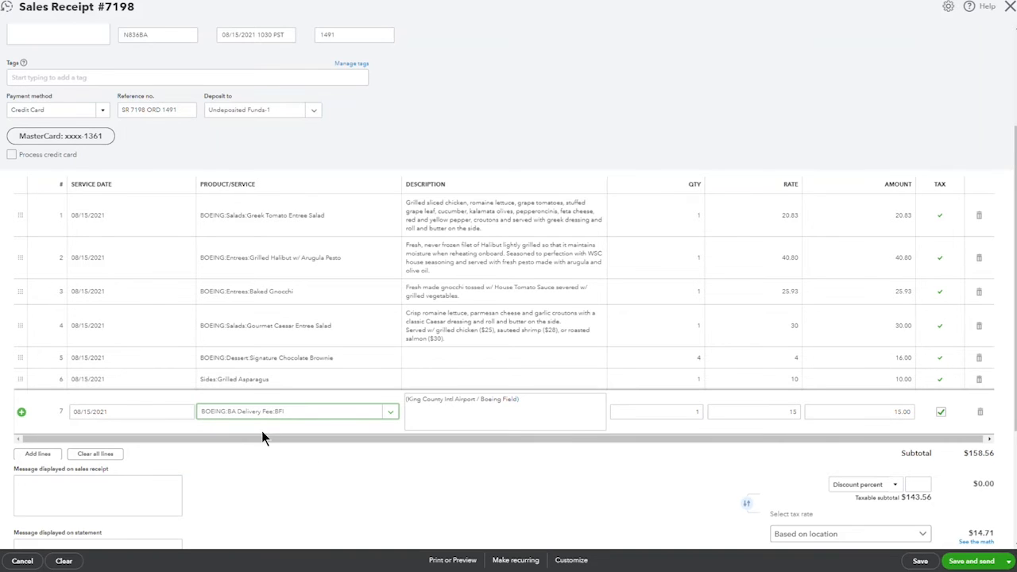
left_click(586, 472)
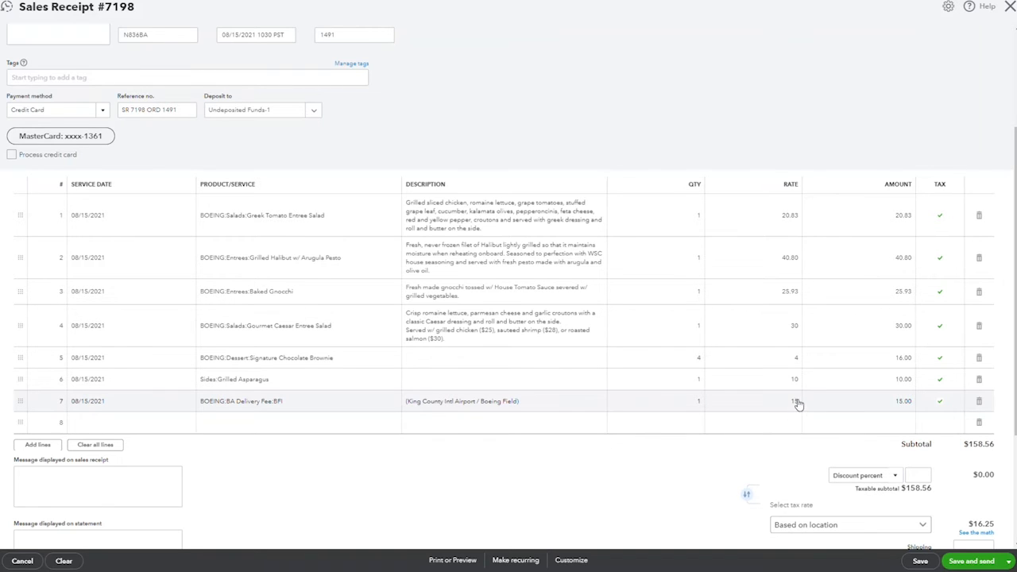
- Review the completed sales receipt and attach the catering order's PDF file to it
scroll(421, 441, "up", 1)
scroll(416, 437, "up", 3)
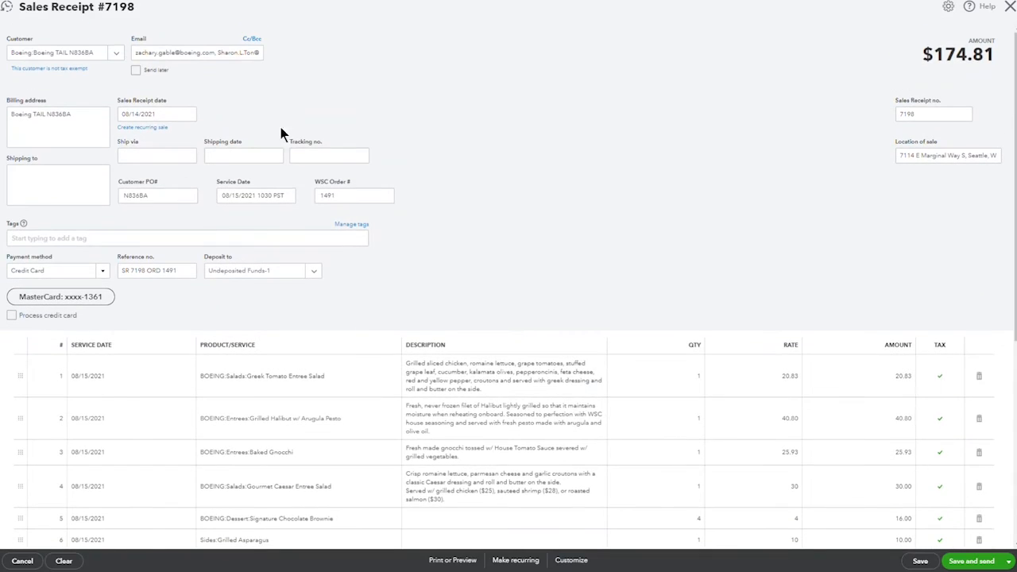
scroll(658, 310, "down", 3)
scroll(622, 298, "down", 2)
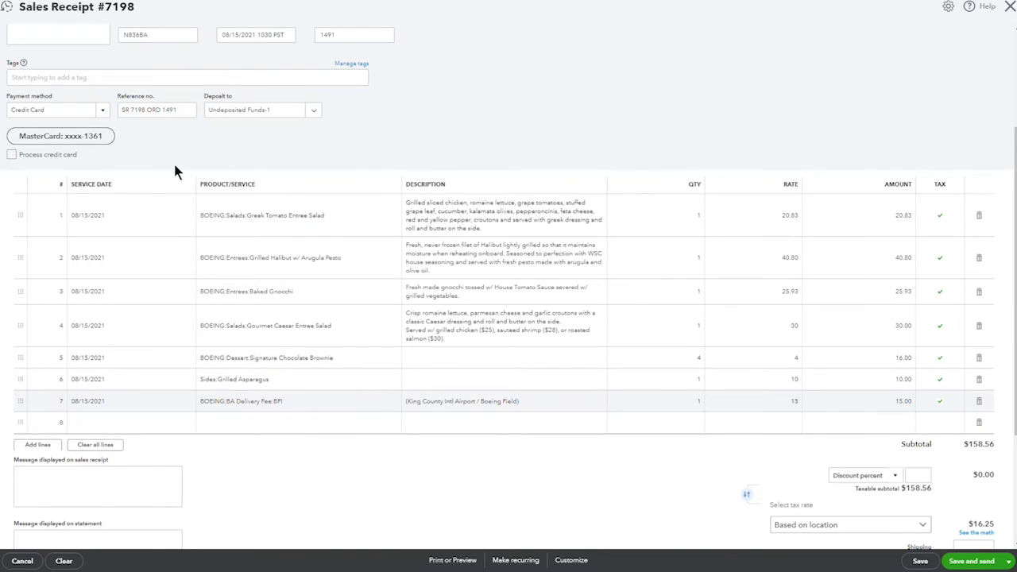
scroll(350, 322, "down", 2)
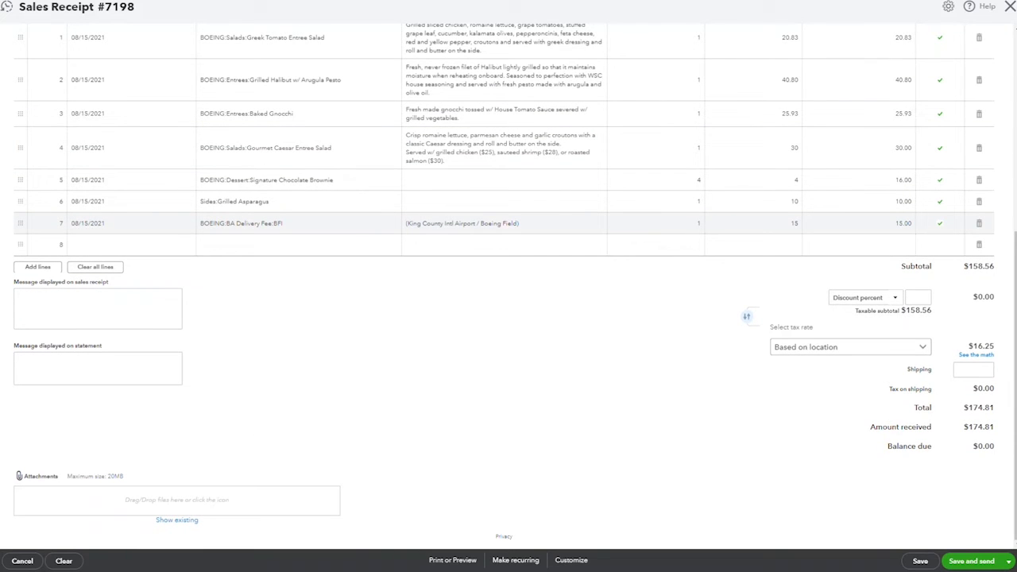
left_click_drag(1016, 421, 191, 498)
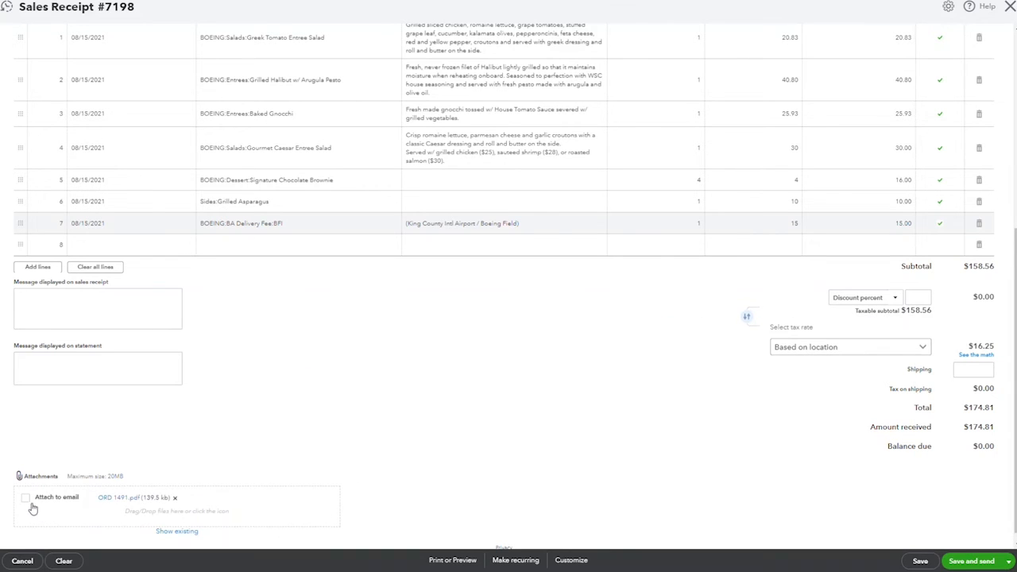
- Include the attached order PDF in the sales receipt's email and open the PDF to check its contents
left_click(26, 498)
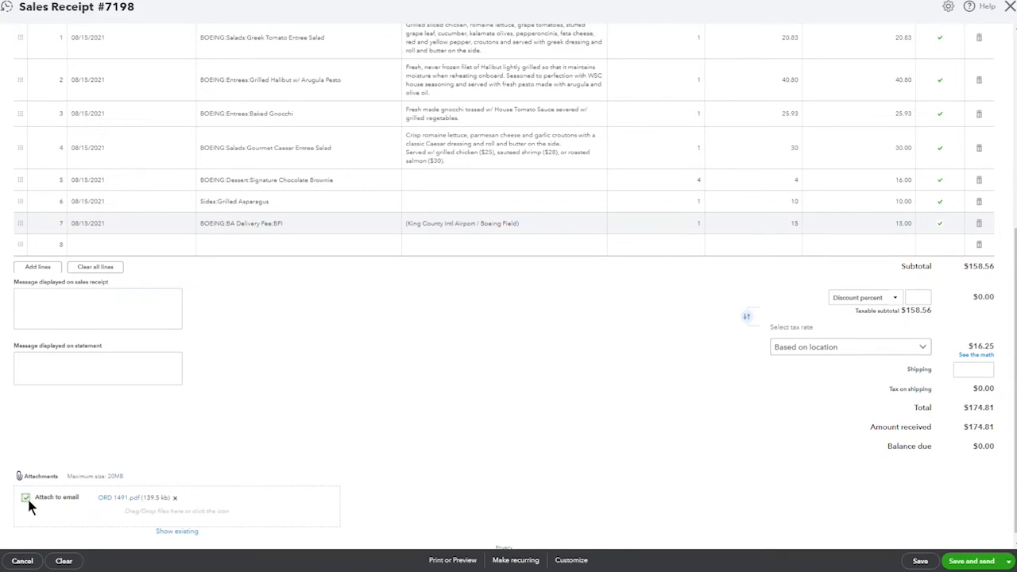
left_click(123, 498)
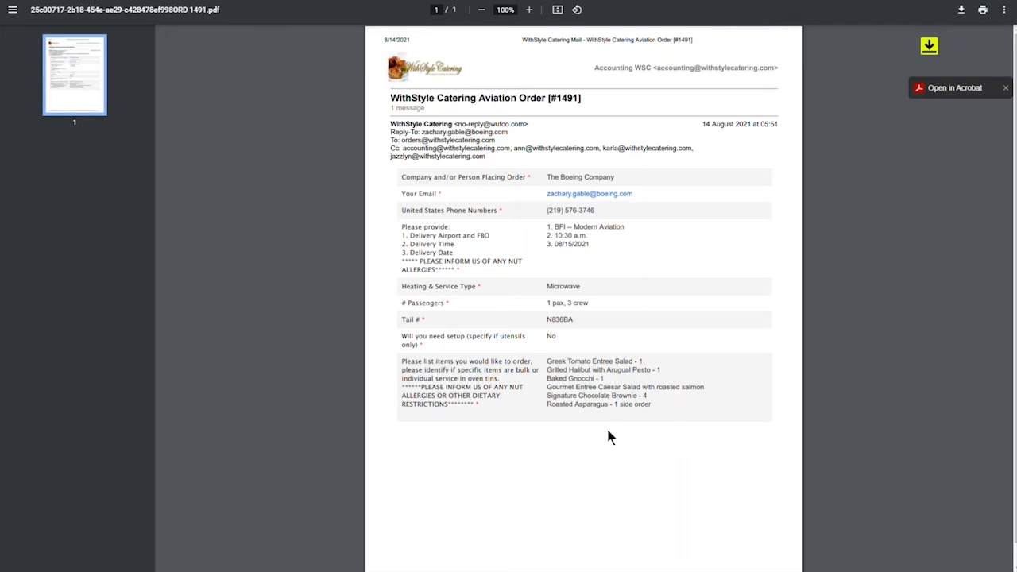
key("ctrl+w")
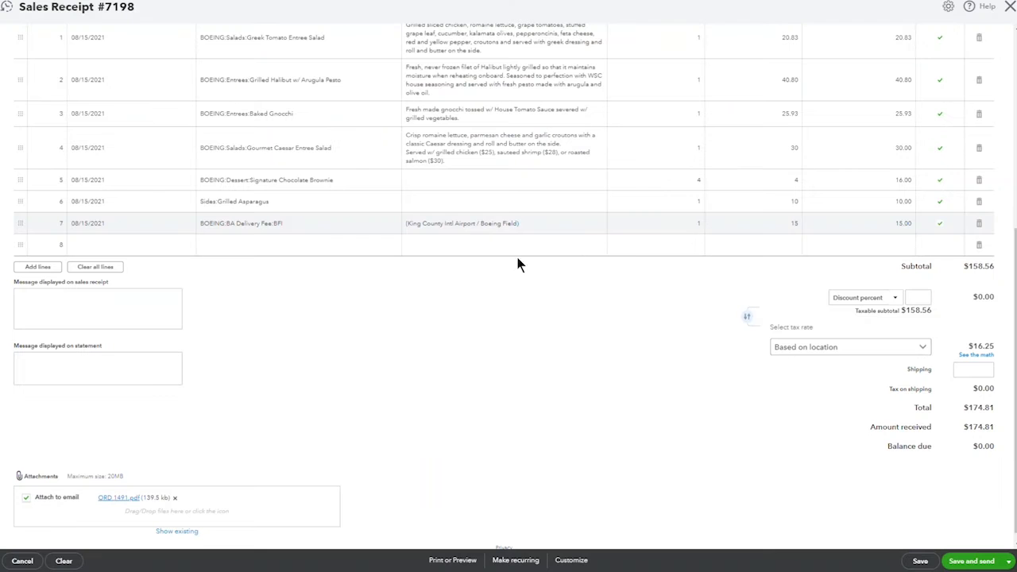
- Enable credit card processing with the stored MasterCard and review the whole sales receipt
scroll(342, 482, "up", 5)
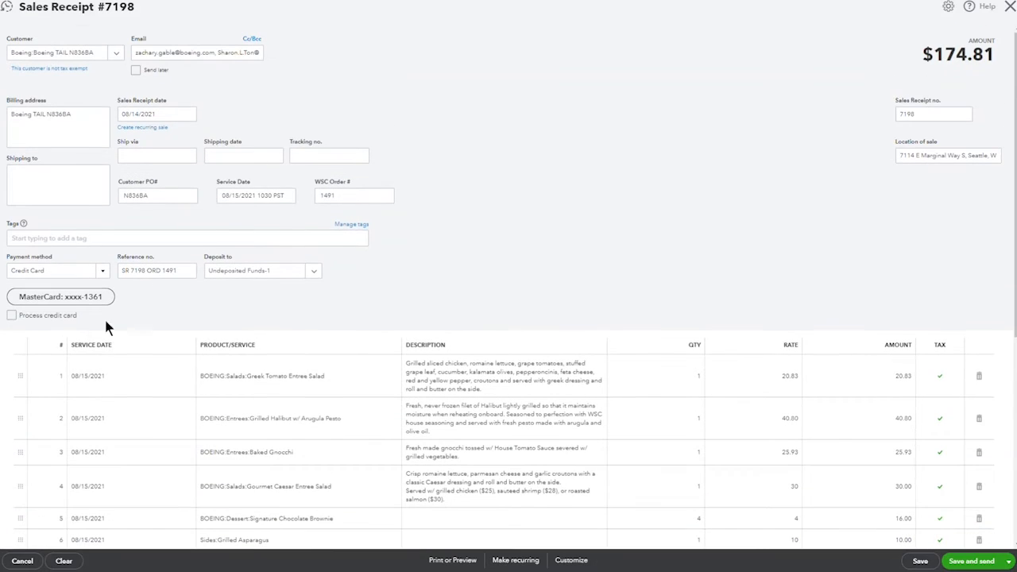
left_click(11, 316)
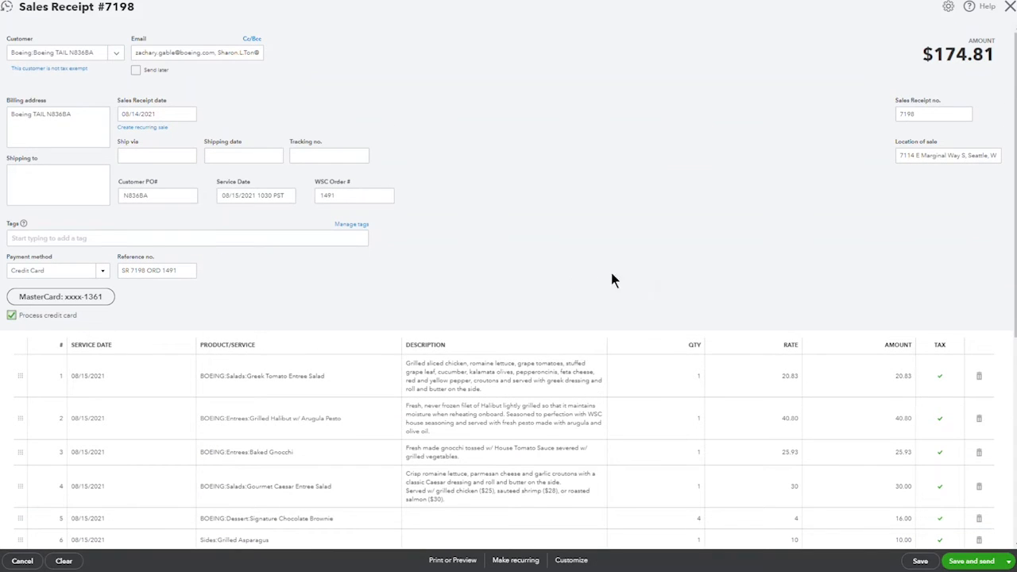
scroll(612, 274, "down", 2)
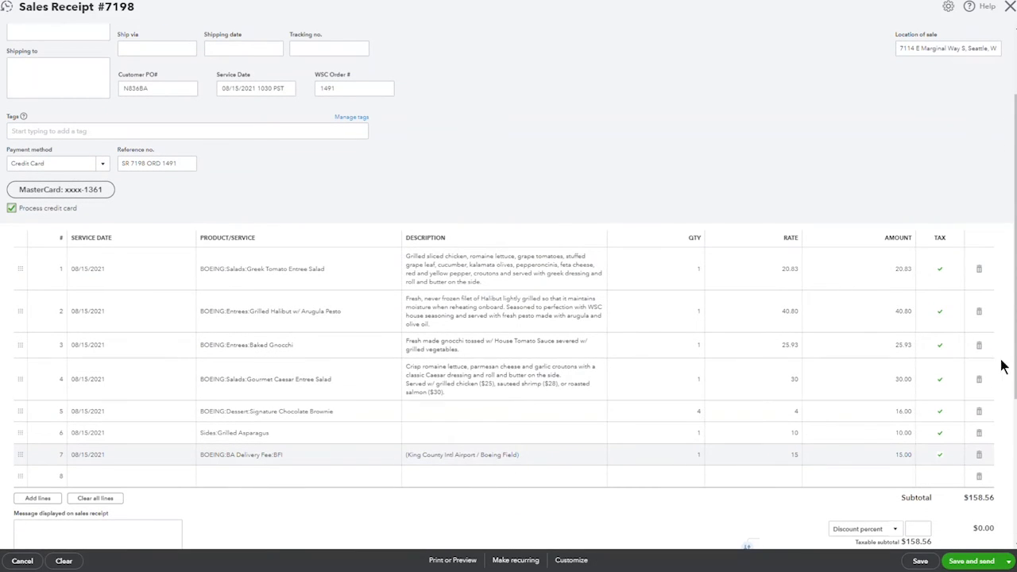
scroll(446, 255, "up", 2)
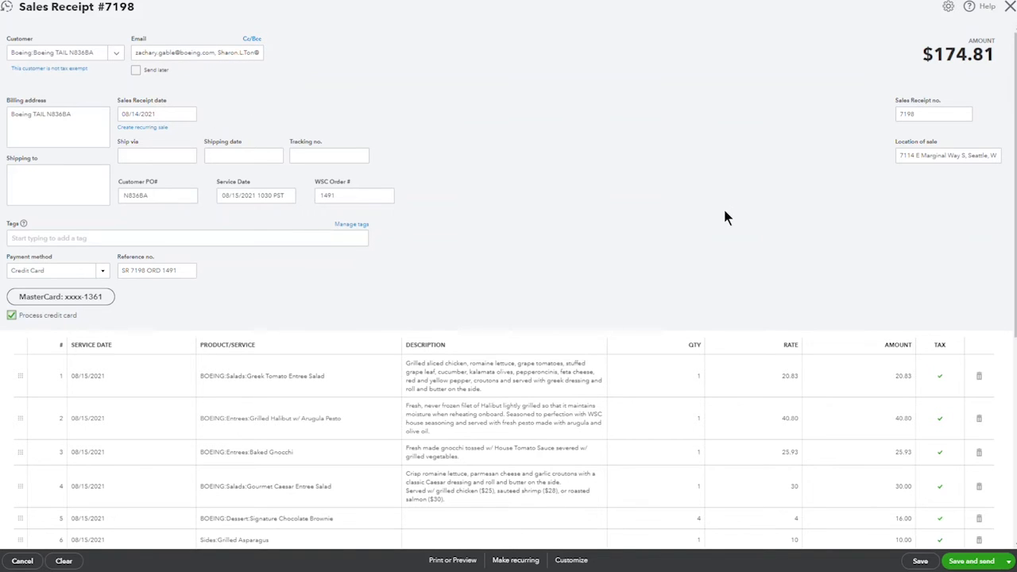
scroll(724, 215, "down", 3)
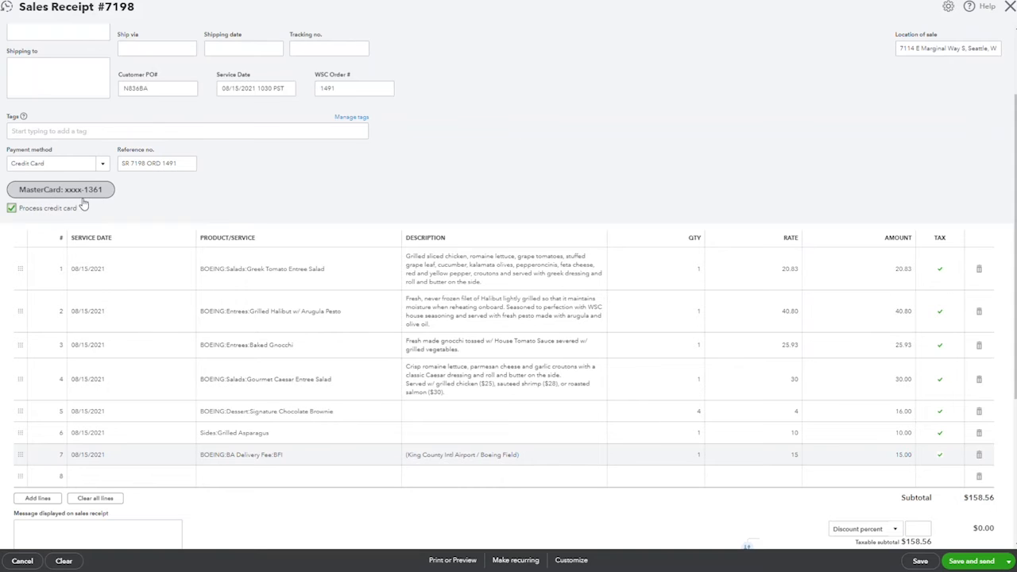
scroll(293, 265, "down", 5)
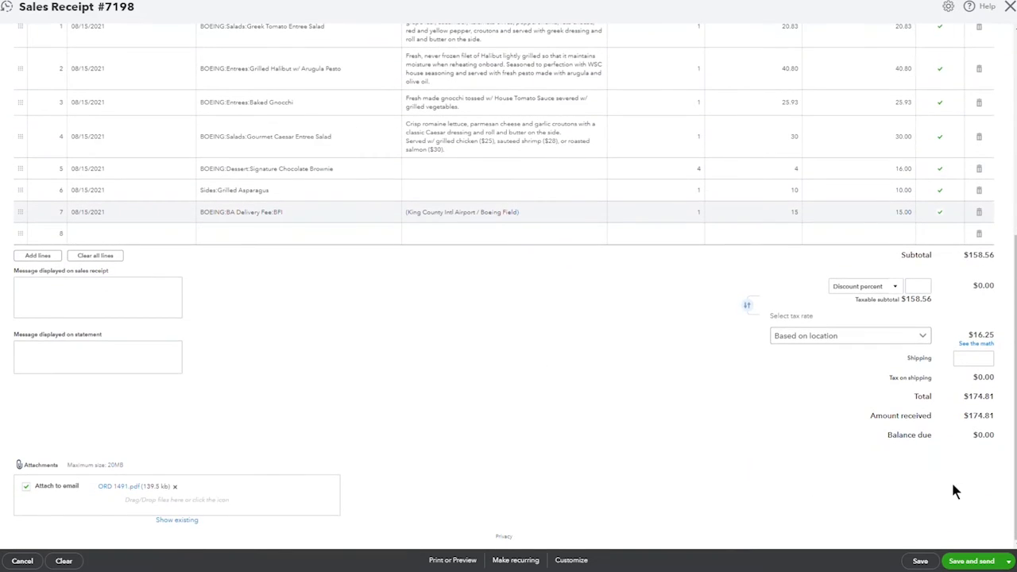
- Save the sales receipt, enlarge the email body to review the message, and send it to the customer
left_click(973, 568)
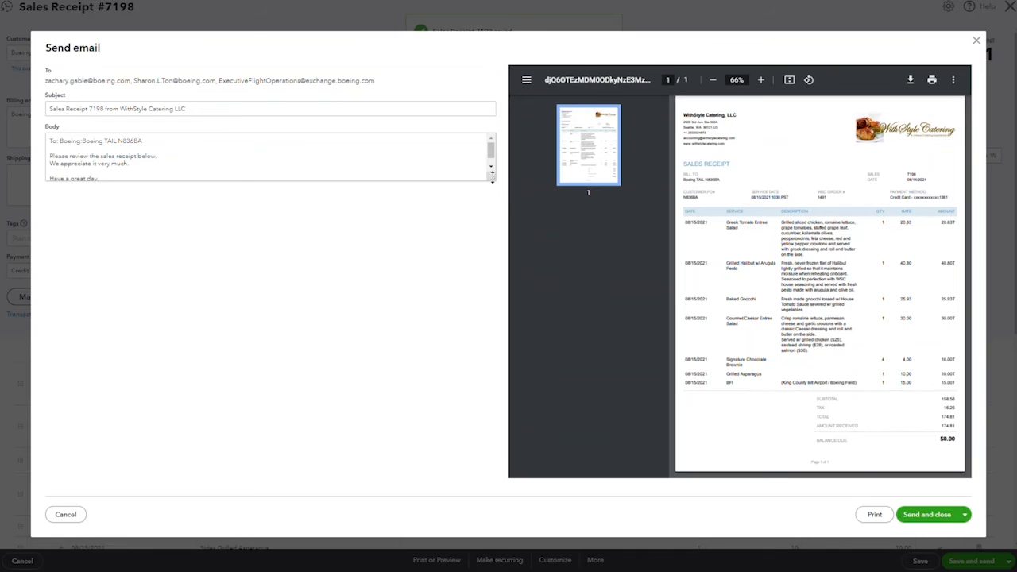
left_click_drag(492, 178, 475, 225)
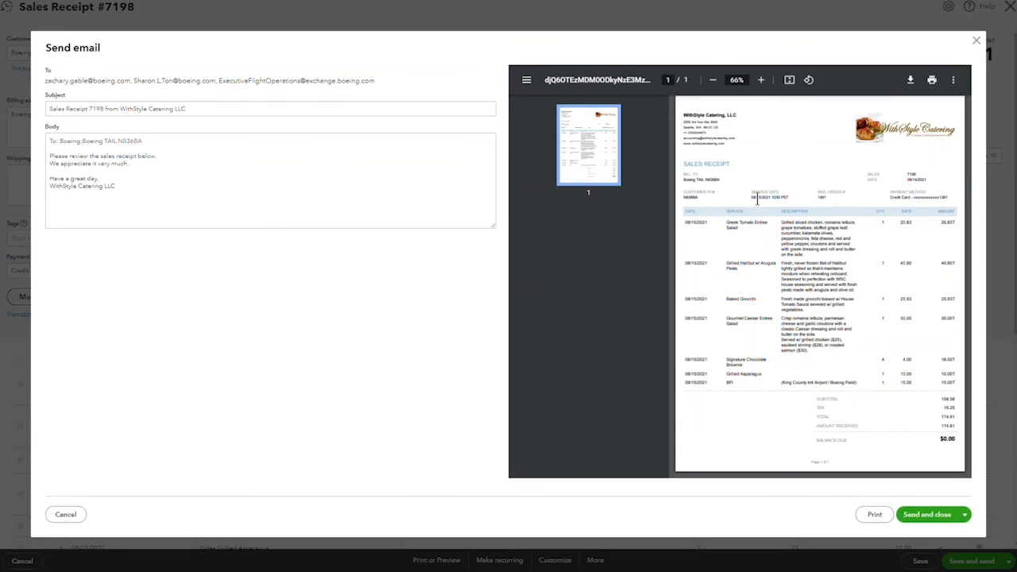
left_click(936, 517)
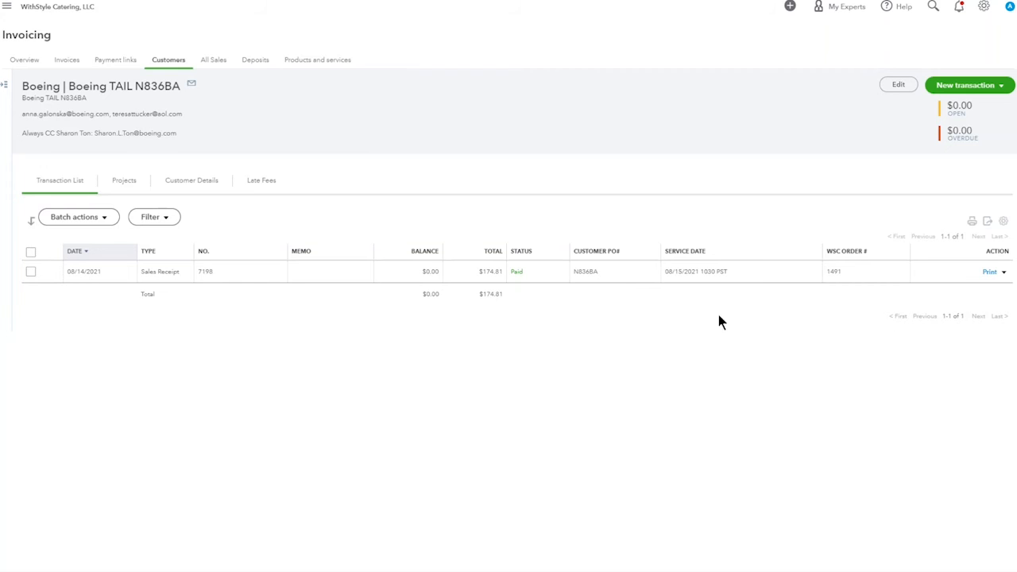
- Open the paid sales receipt from the customer's transaction list and view the transaction receipt for its processed card payment
left_click(521, 278)
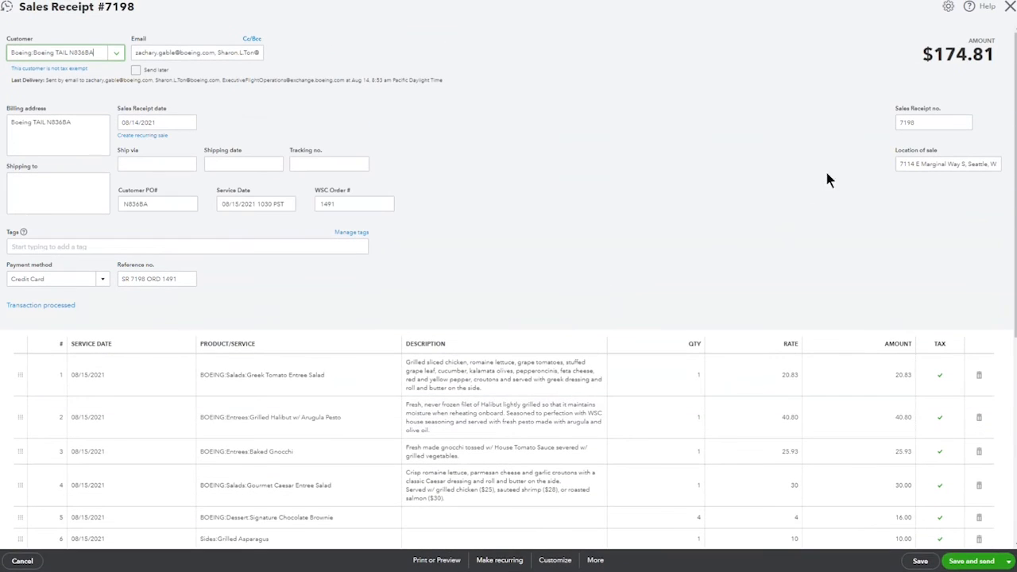
left_click(45, 310)
left_click(52, 309)
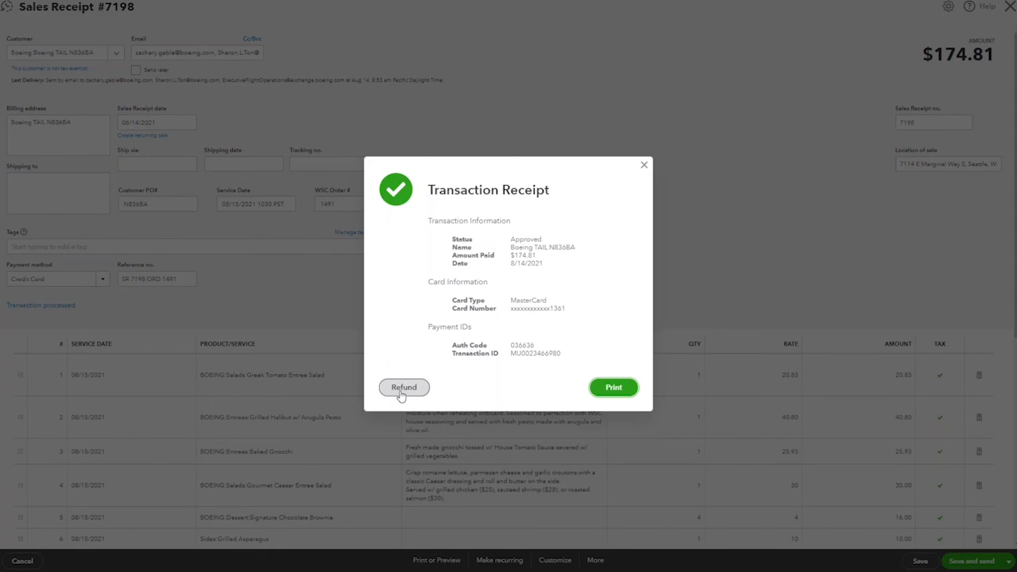
left_click(644, 166)
- Examine the saved sales receipt's header fields, line items, message fields, totals and attachment, and close it
scroll(673, 183, "down", 3)
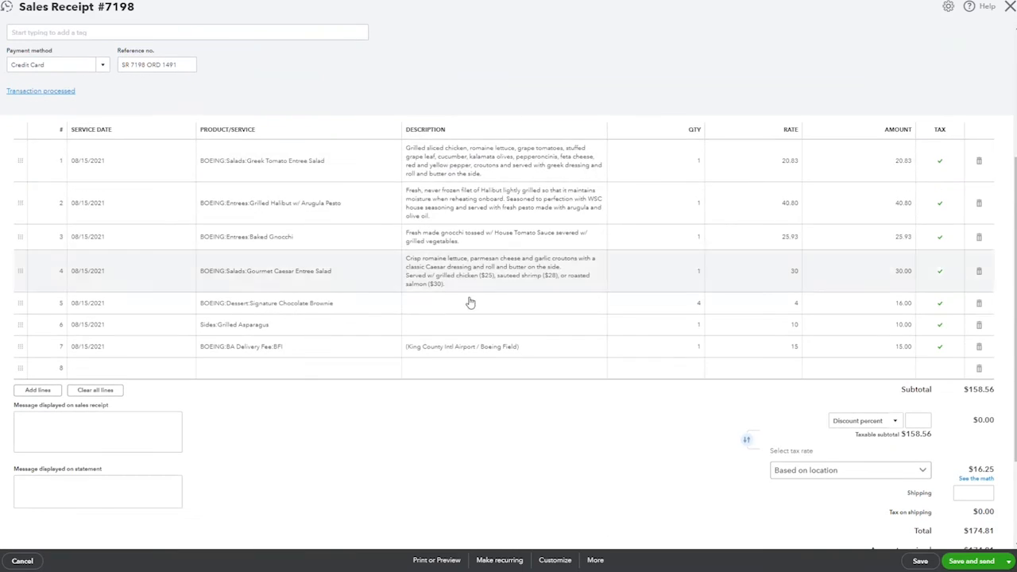
scroll(522, 447, "down", 2)
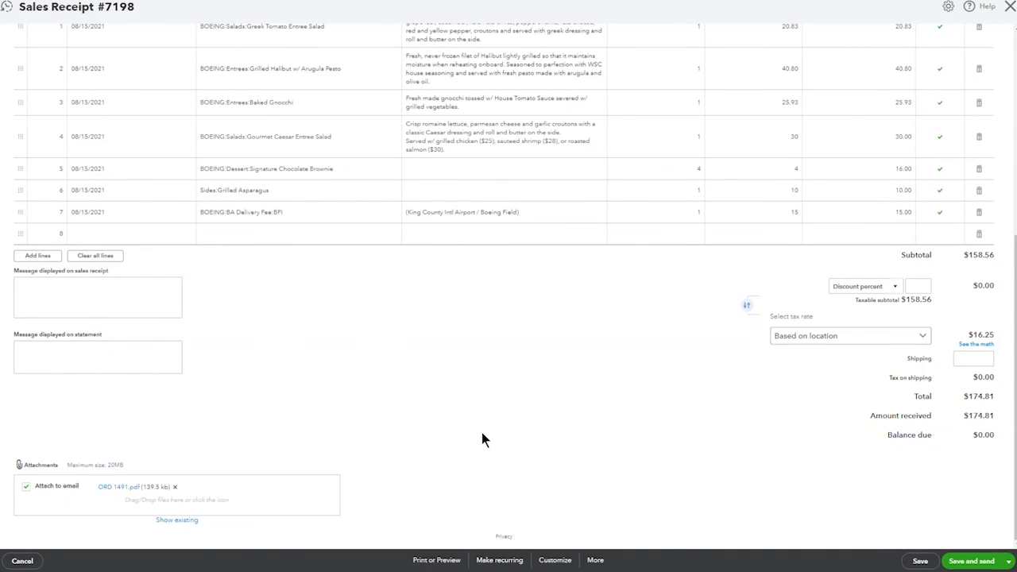
scroll(483, 433, "up", 3)
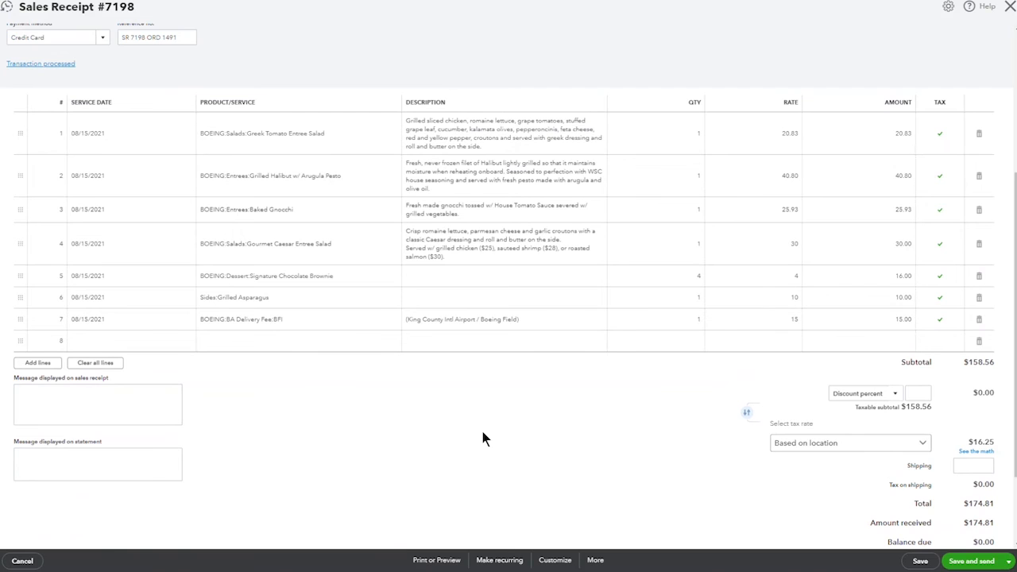
scroll(482, 431, "up", 2)
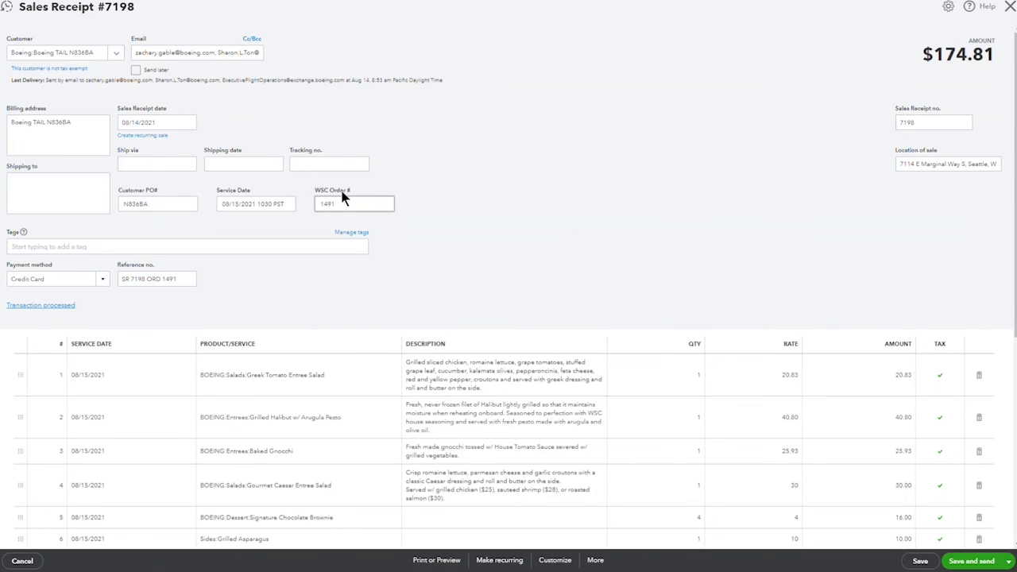
scroll(323, 303, "down", 5)
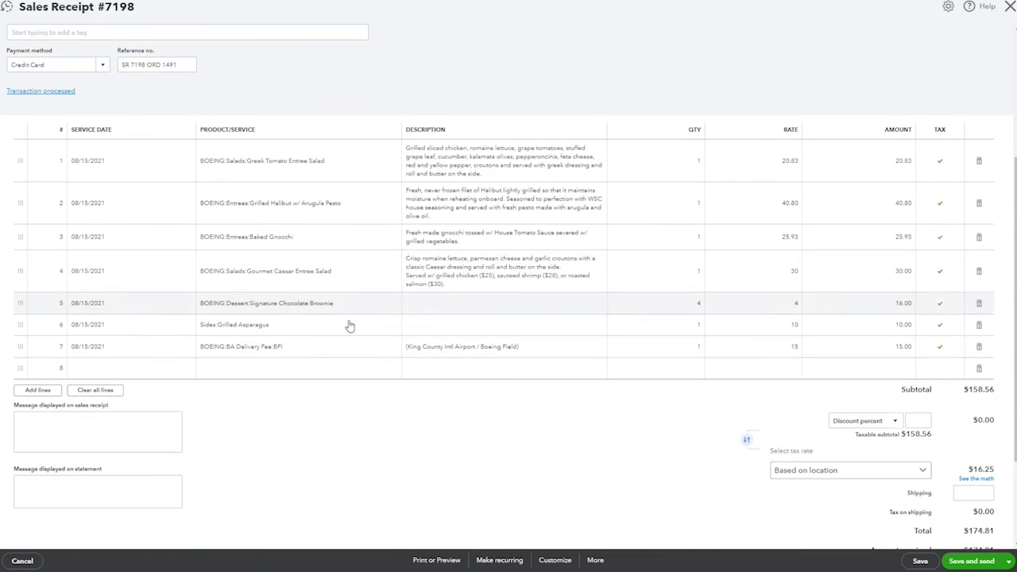
left_click(103, 434)
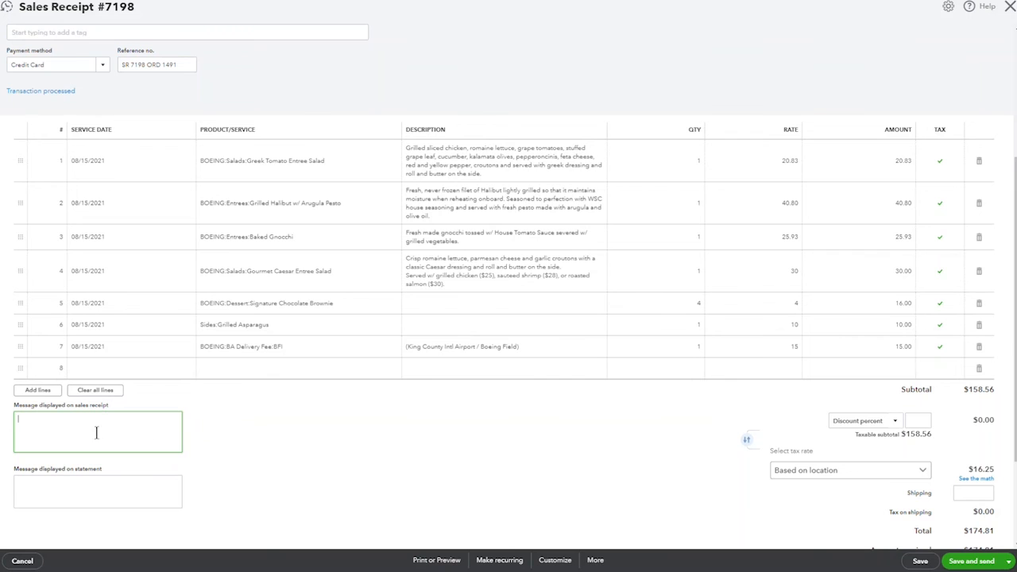
scroll(592, 491, "down", 3)
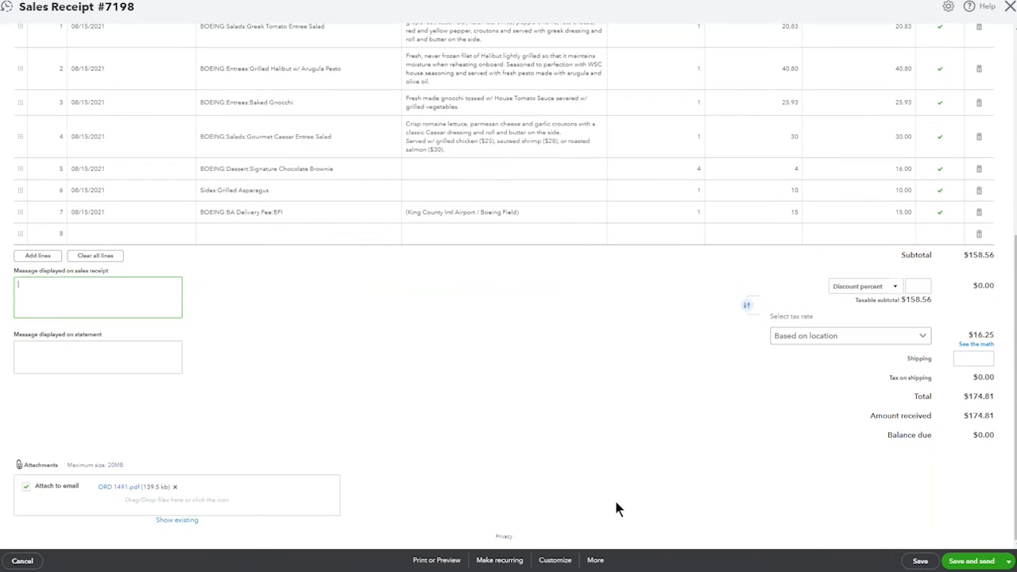
scroll(759, 520, "up", 8)
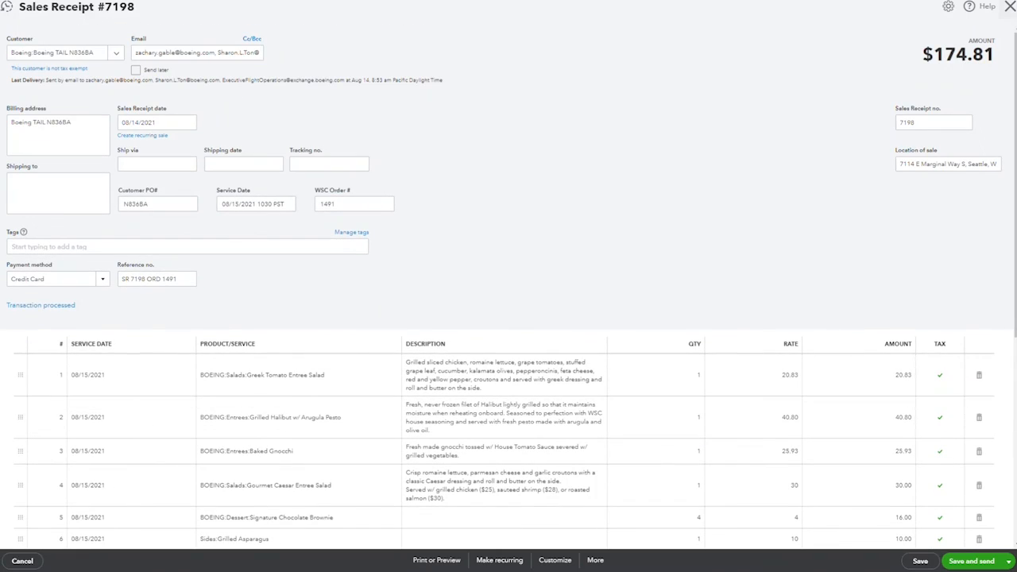
left_click(1010, 8)
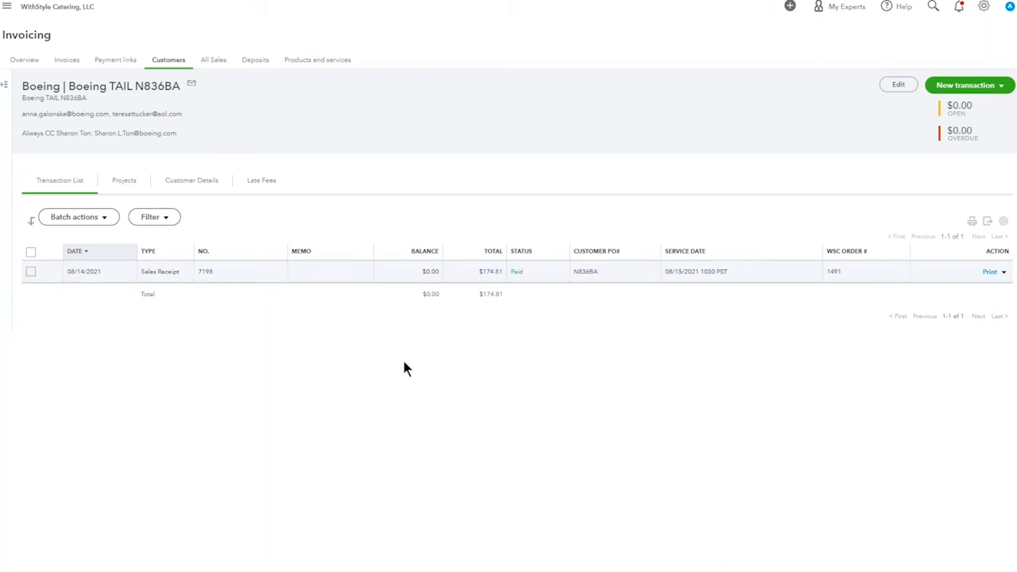
- Reopen and close the saved sales receipt, and view the actions available for it in the transaction list
left_click(326, 283)
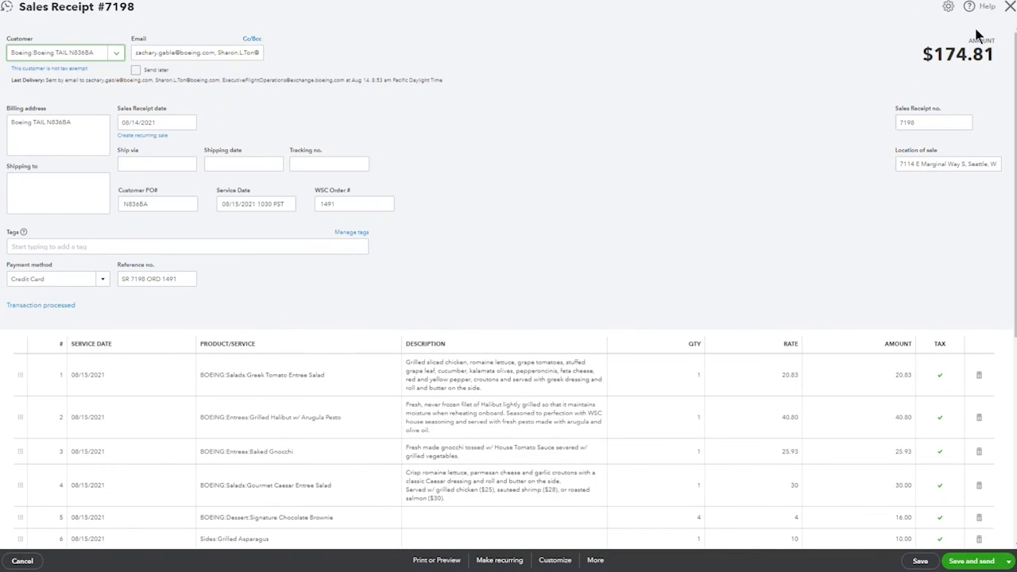
left_click(1009, 6)
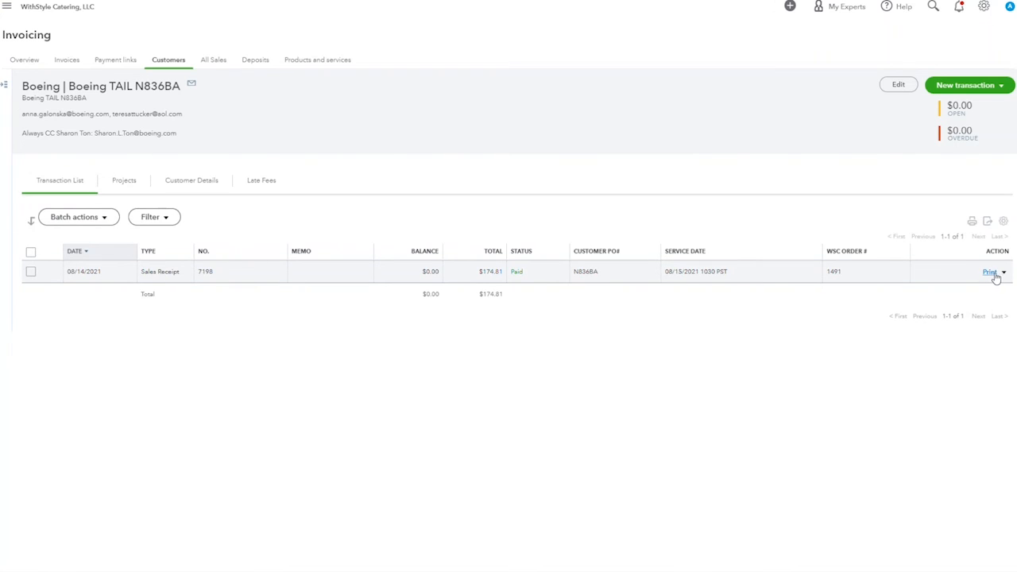
left_click(1004, 271)
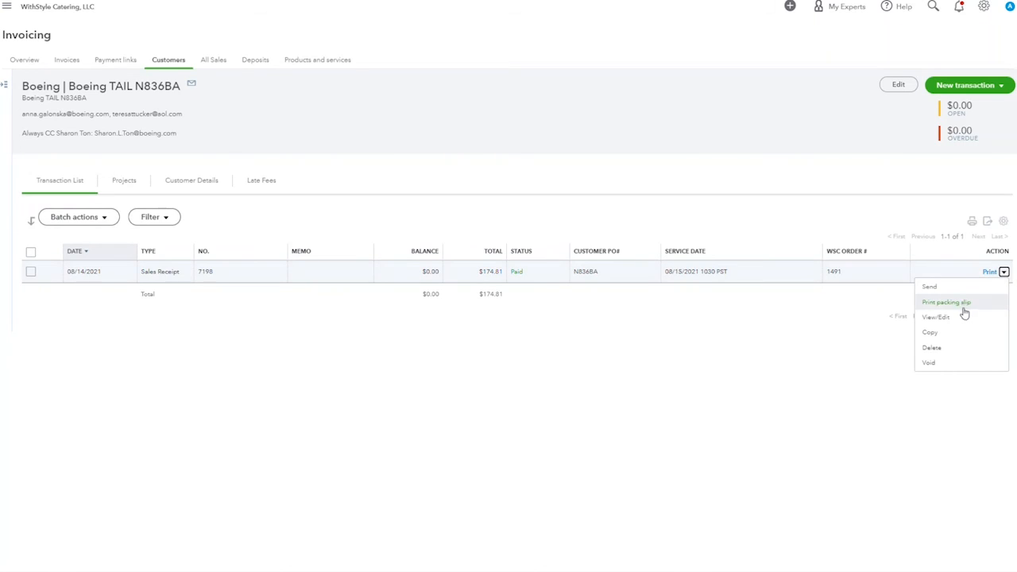
left_click(953, 374)
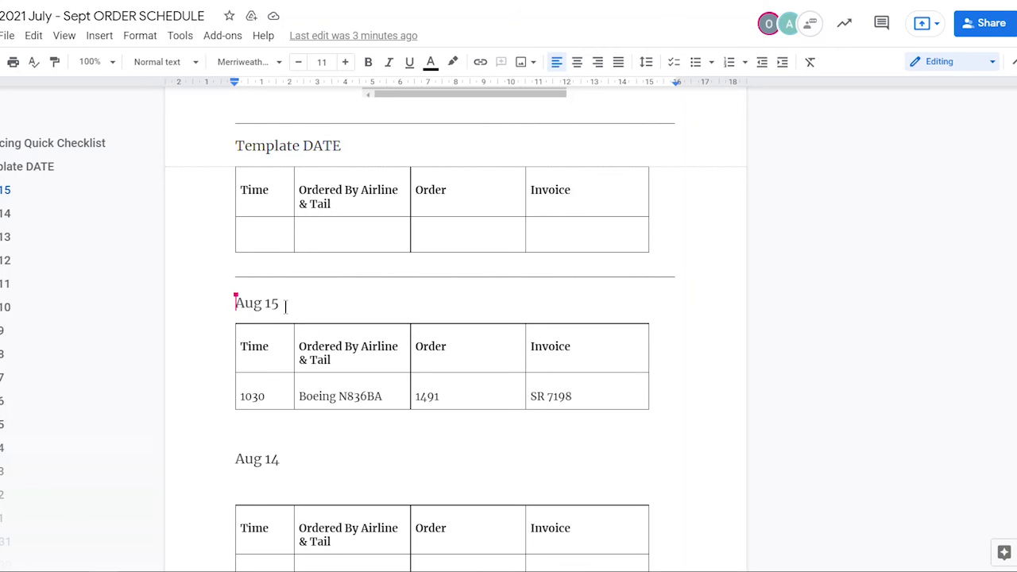
- Switch to the order schedule in Google Docs and check the time in the Aug 15 table's Boeing N836BA row
left_click(261, 397)
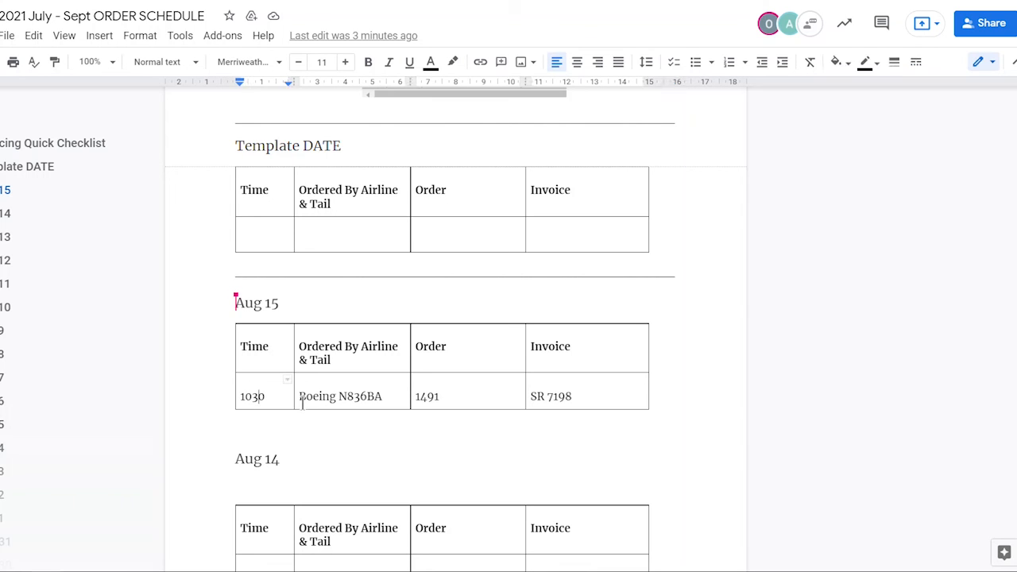